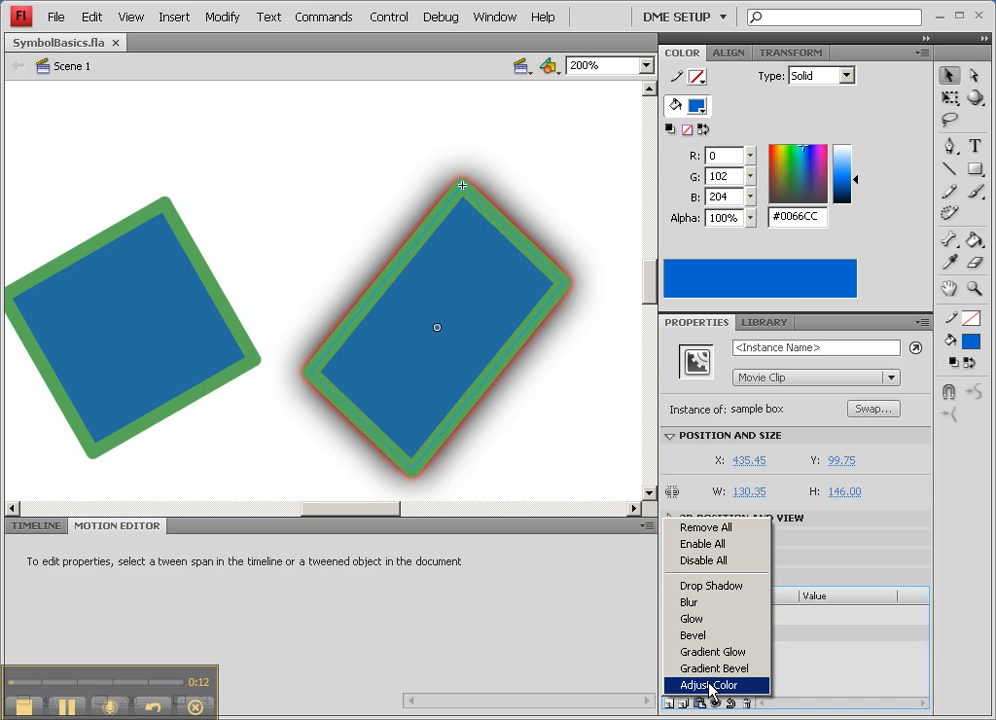
# Add an Adjust Color filter to the tilted rectangle with brightness 52, contrast 30, saturation 28 and hue 132
pyautogui.click(710, 686)
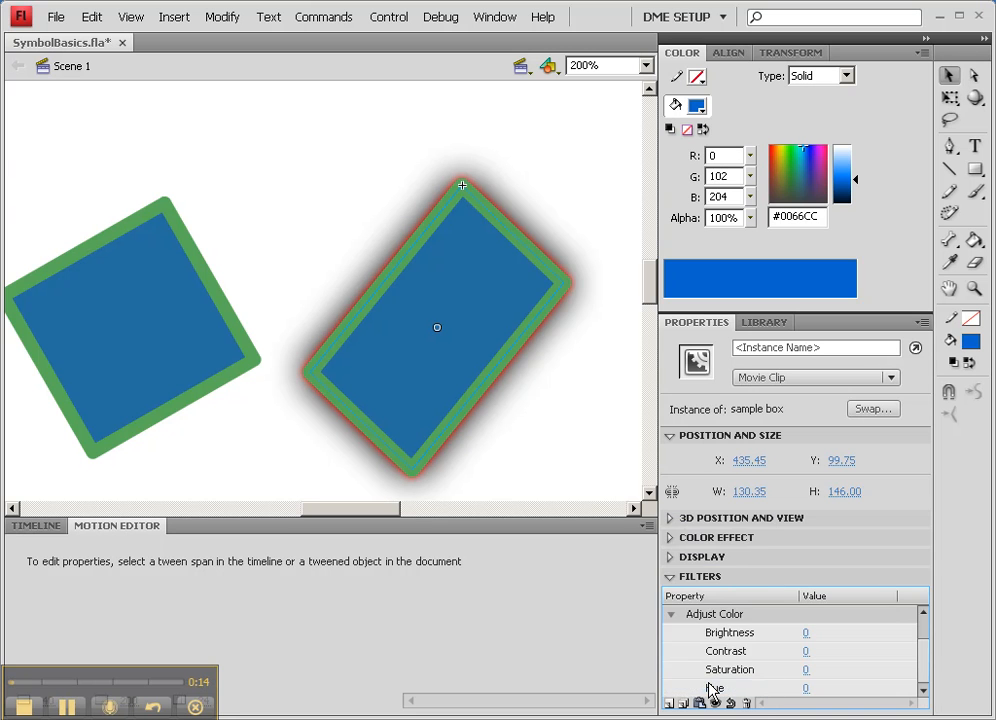
pyautogui.moveTo(808, 634); pyautogui.dragTo(843, 642)
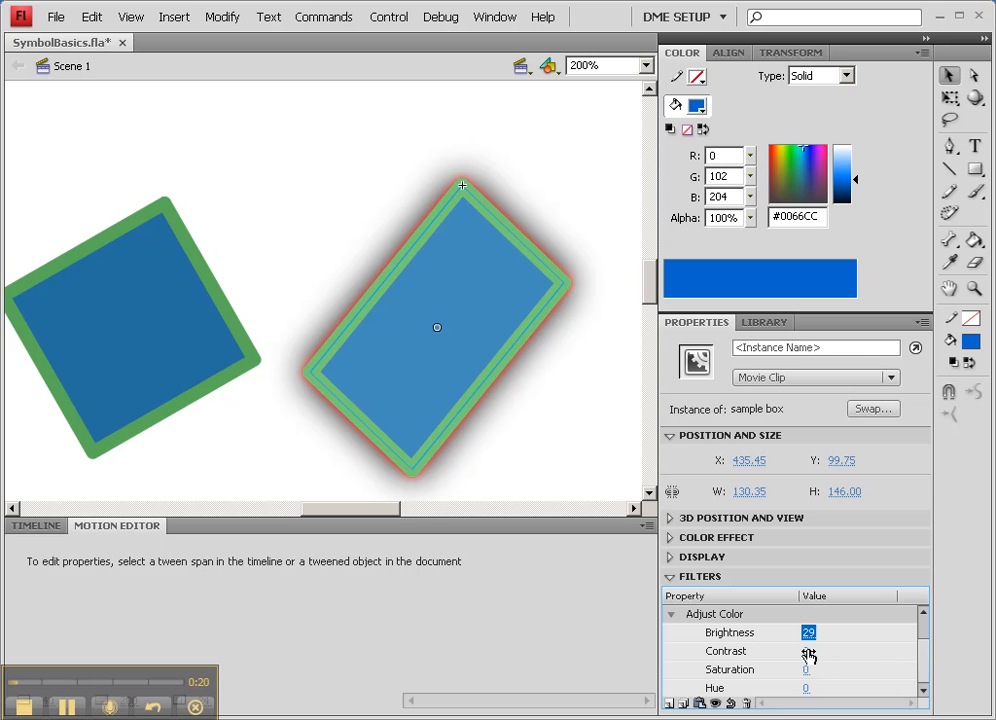
pyautogui.moveTo(807, 689); pyautogui.dragTo(893, 684)
pyautogui.moveTo(806, 669); pyautogui.dragTo(845, 668)
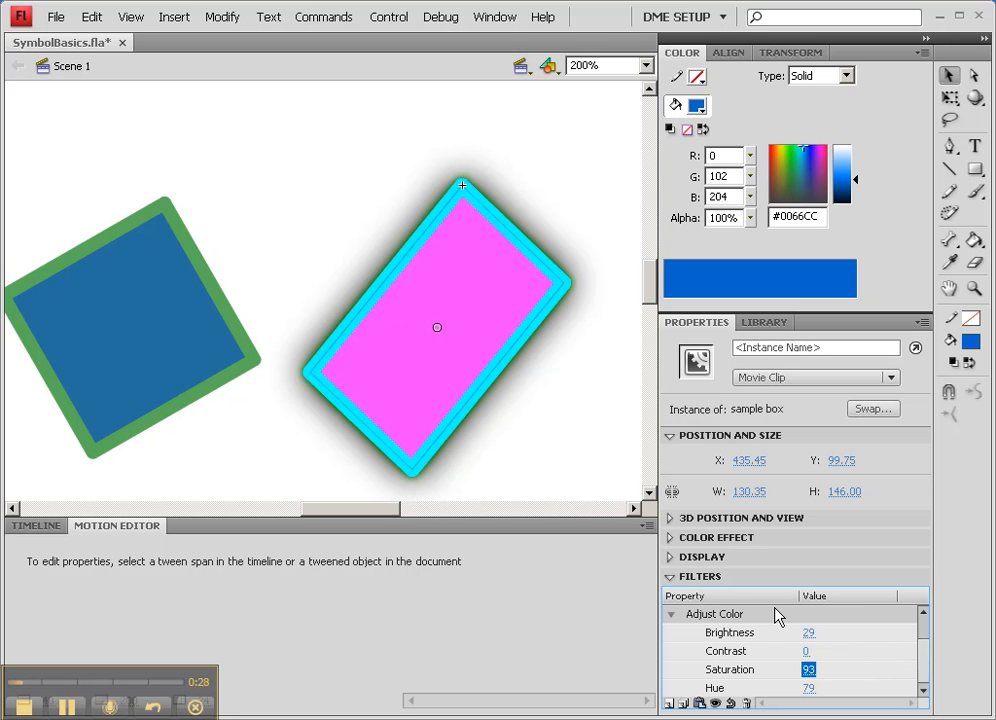
pyautogui.moveTo(806, 651)
pyautogui.mouseDown()
pyautogui.moveTo(864, 648)
pyautogui.moveTo(756, 651)
pyautogui.moveTo(847, 645)
pyautogui.moveTo(794, 642)
pyautogui.mouseUp()
pyautogui.moveTo(922, 642); pyautogui.dragTo(922, 680)
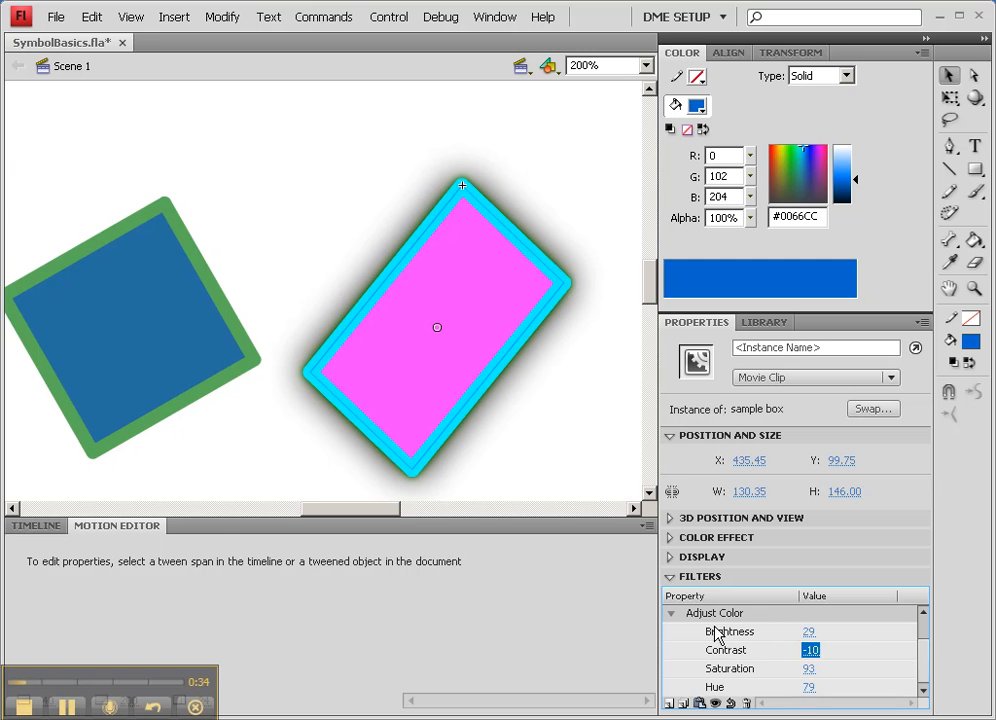
pyautogui.moveTo(807, 687); pyautogui.dragTo(894, 686)
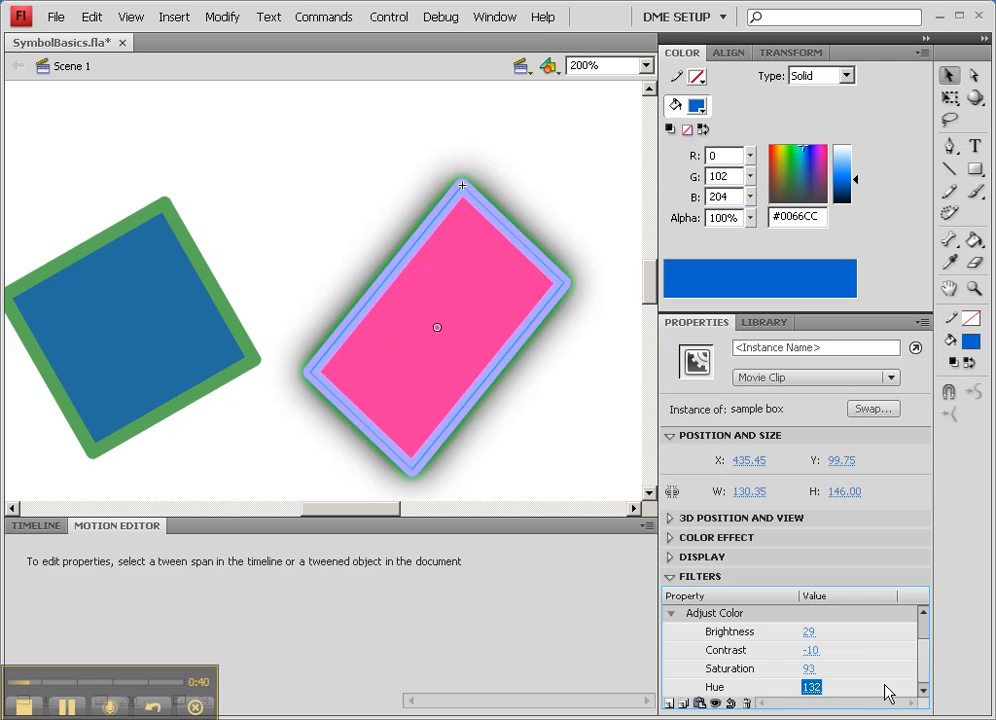
pyautogui.moveTo(808, 668); pyautogui.dragTo(840, 631)
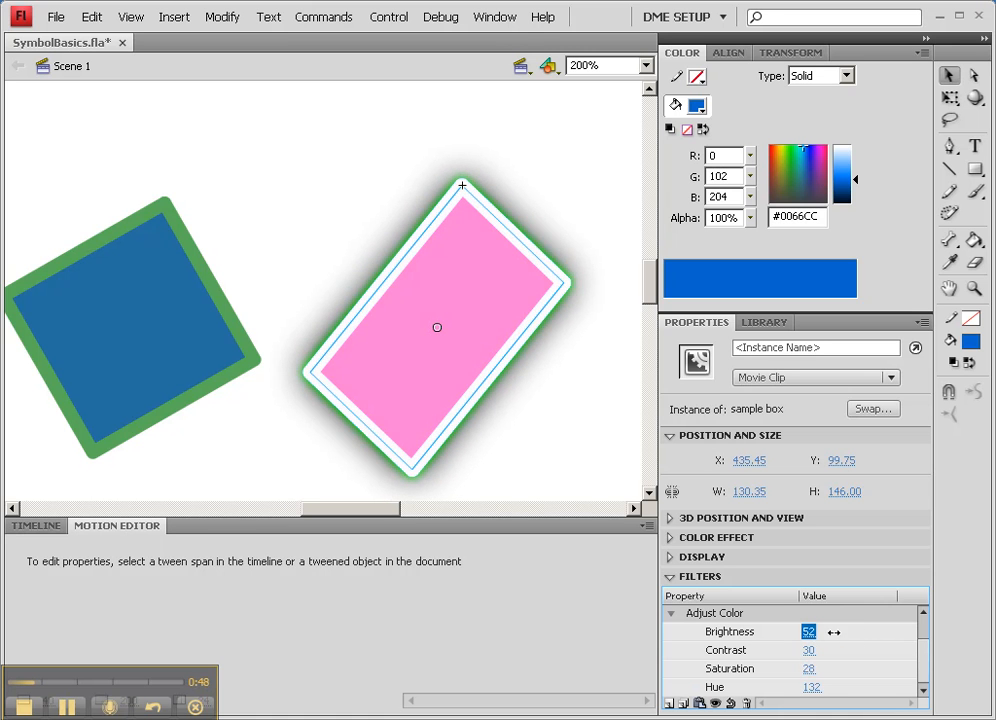
# Move the Adjust Color filter above Drop Shadow in the rectangle's filter order and collapse all three filters
pyautogui.click(670, 615)
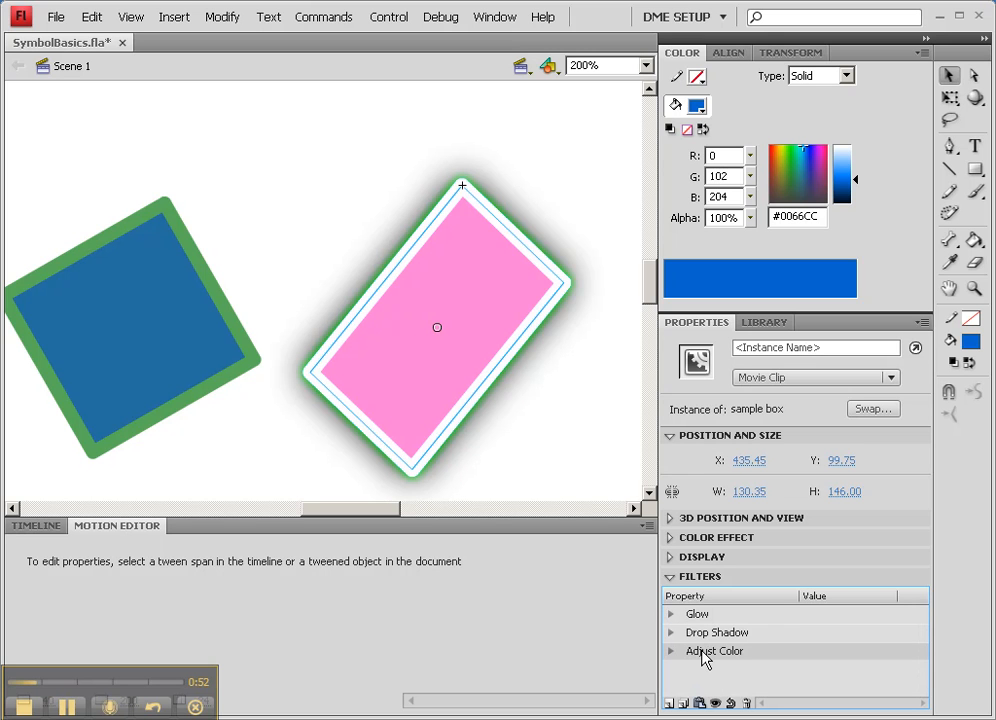
pyautogui.moveTo(702, 652); pyautogui.dragTo(703, 628)
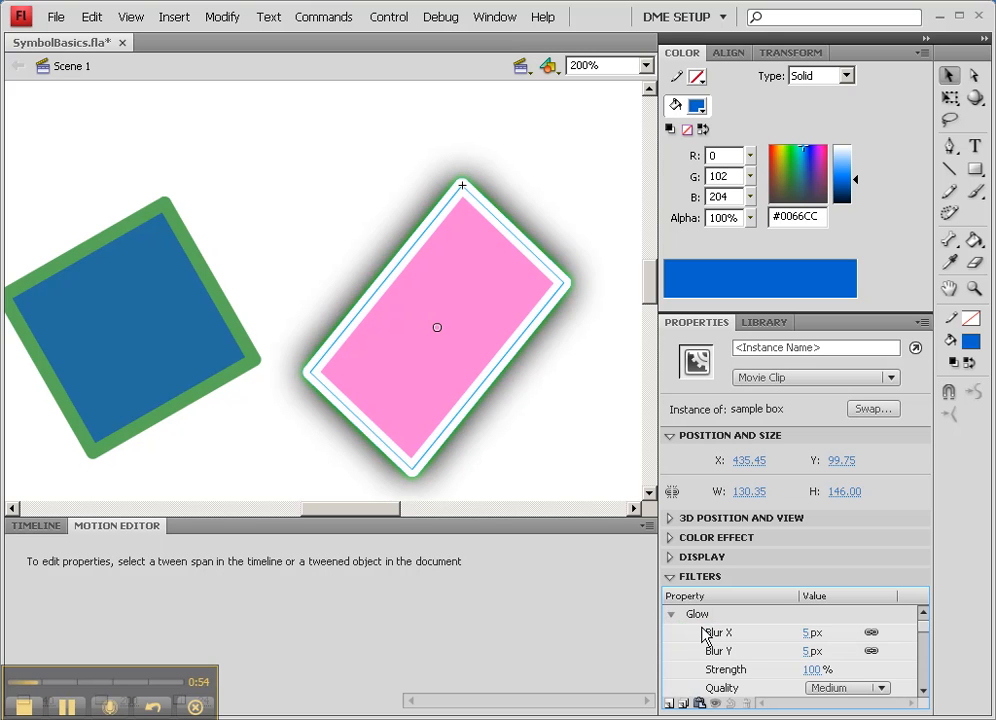
pyautogui.click(673, 616)
pyautogui.click(671, 633)
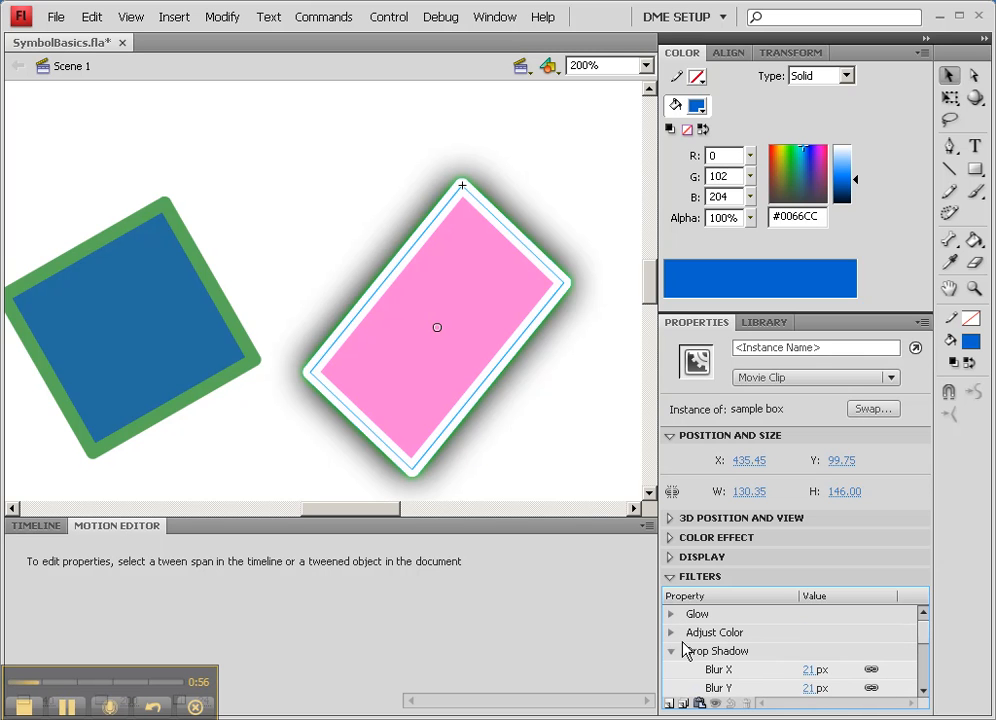
pyautogui.click(672, 652)
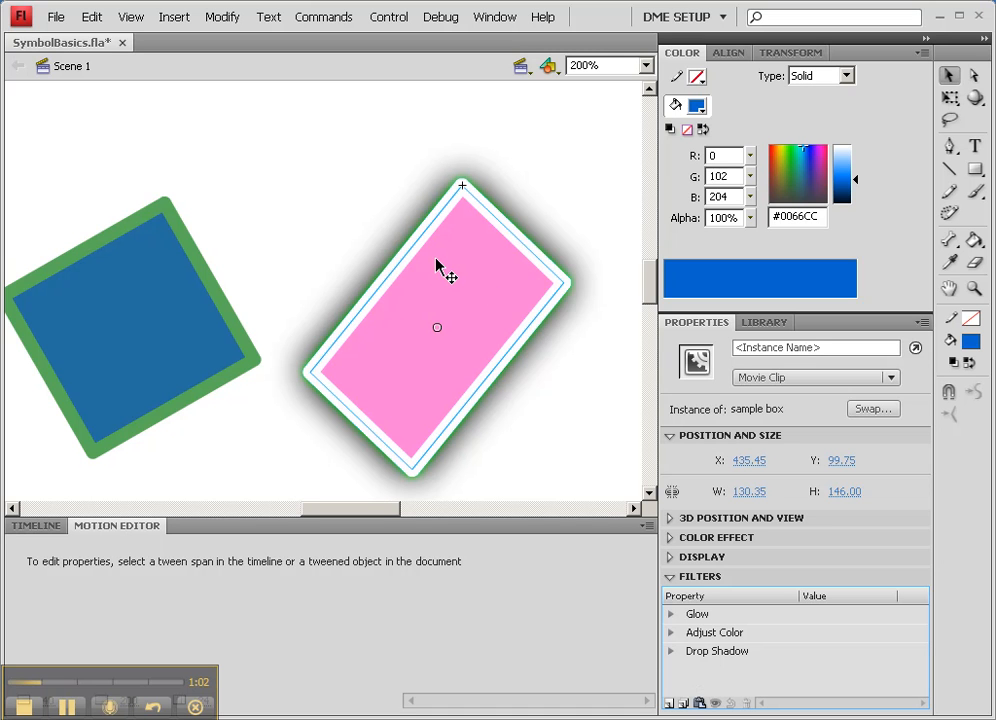
# Save the rectangle's combination of three filters as a preset named "glow adjust and drop1"
pyautogui.click(684, 703)
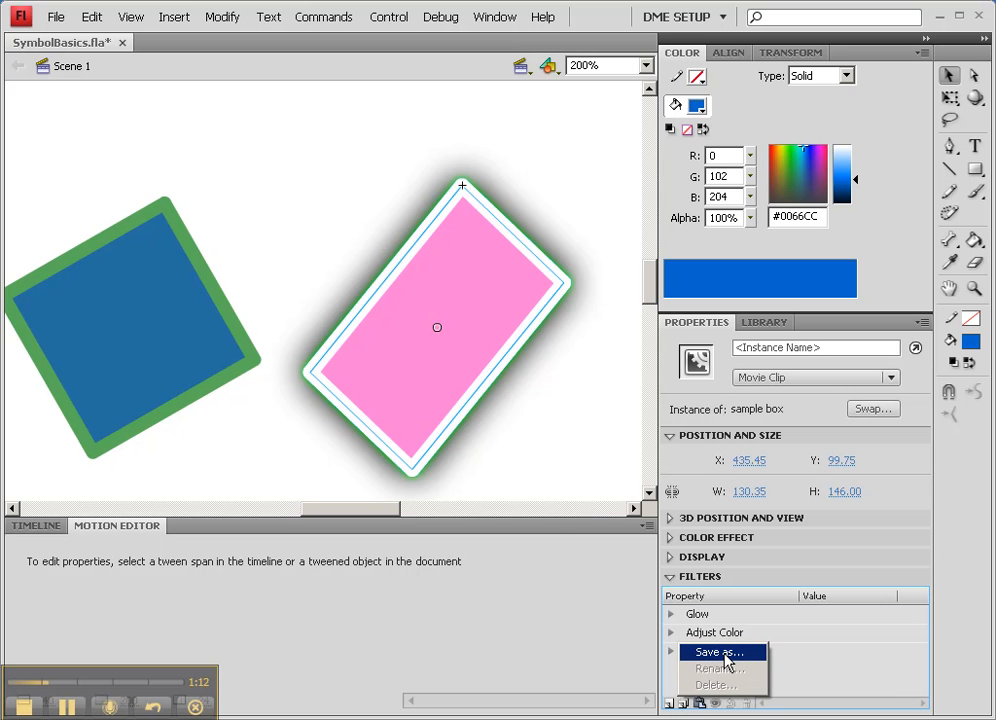
pyautogui.click(724, 660)
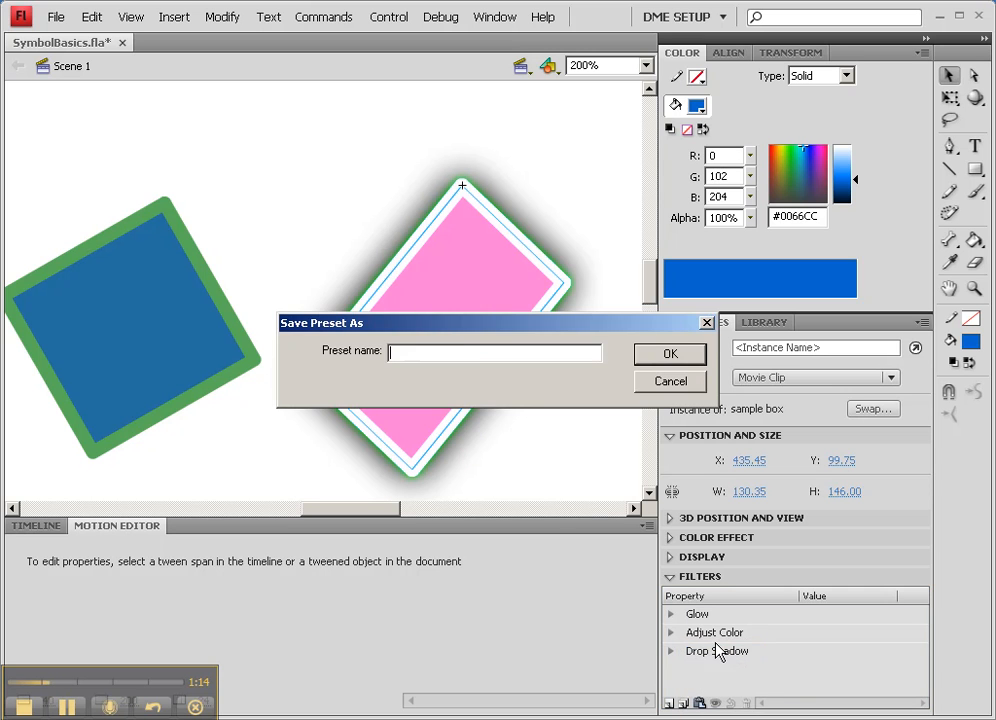
pyautogui.moveTo(465, 330); pyautogui.dragTo(672, 370)
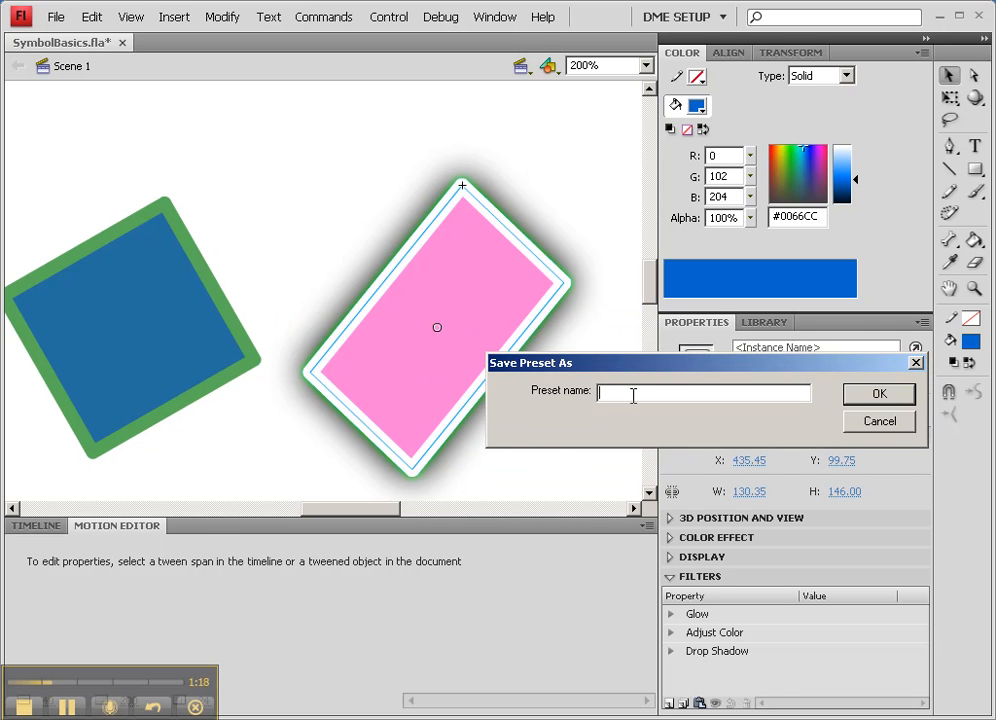
pyautogui.write('glow, AC, DS')
pyautogui.press('Return')
pyautogui.click(500, 396)
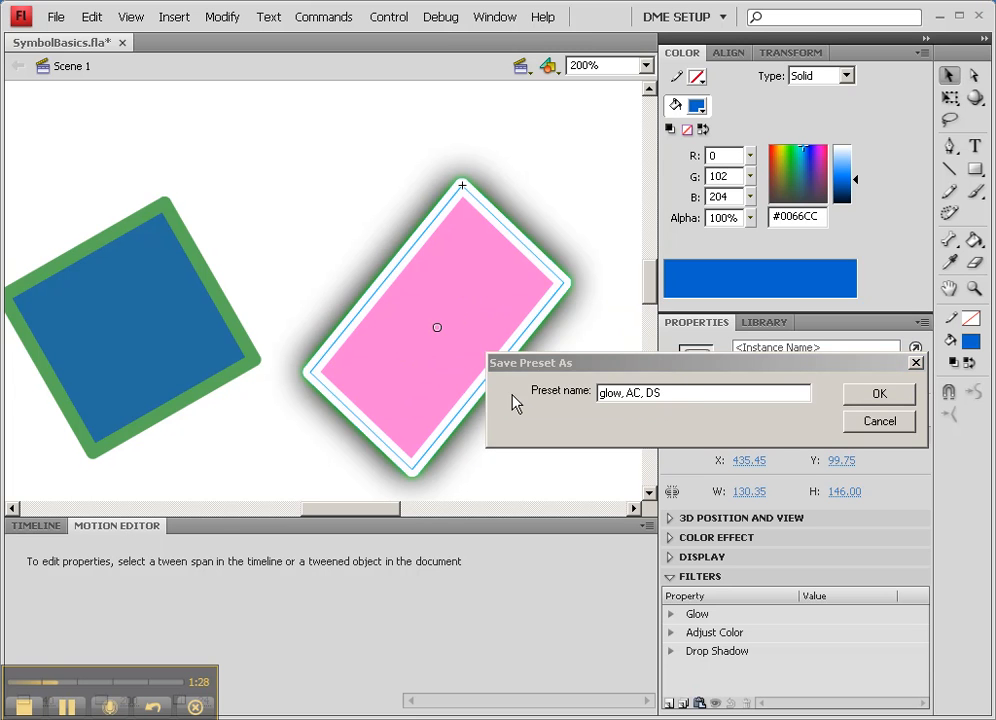
pyautogui.moveTo(684, 390); pyautogui.dragTo(576, 389)
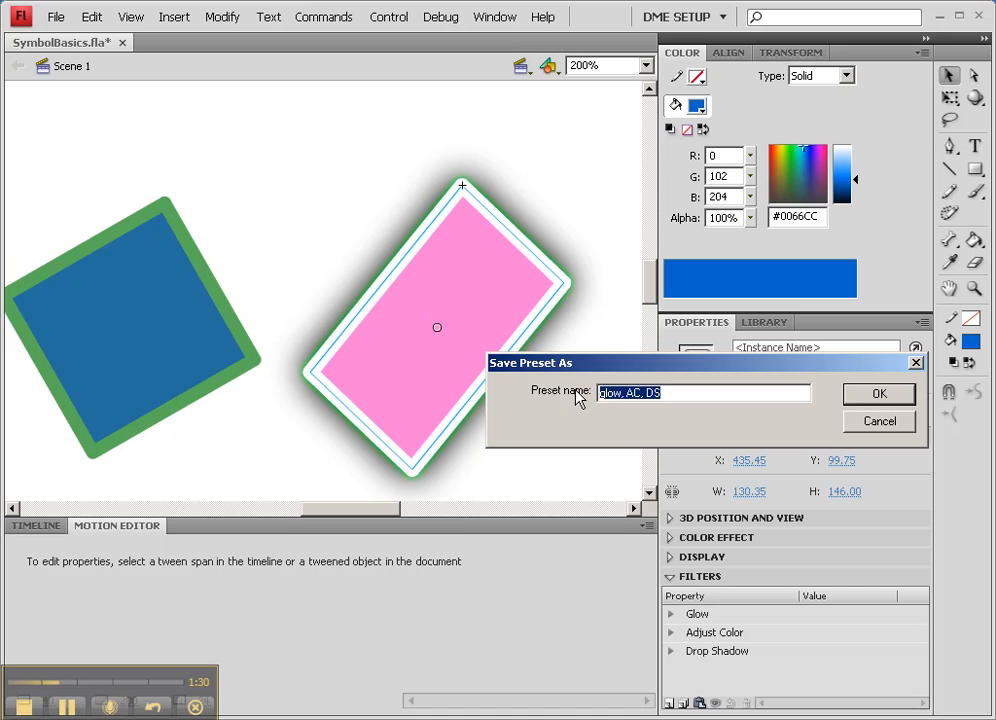
pyautogui.write('glow')
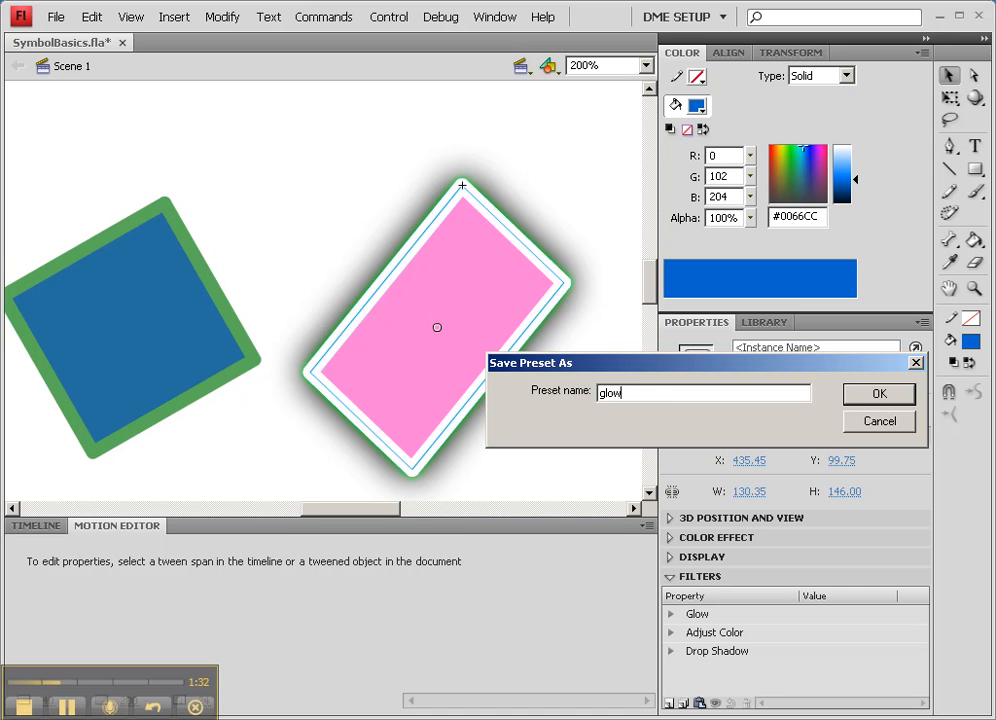
pyautogui.write(' adjust and dr')
pyautogui.press('Return')
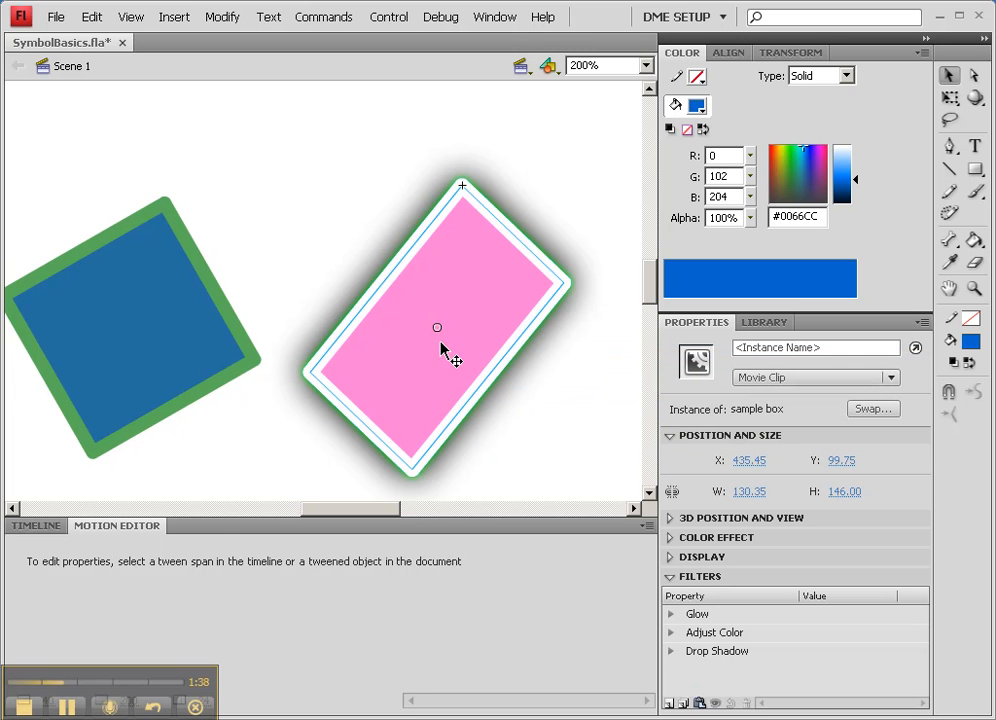
# Add a Drop Shadow filter to the blue square and set its distance to 0 px
pyautogui.click(172, 342)
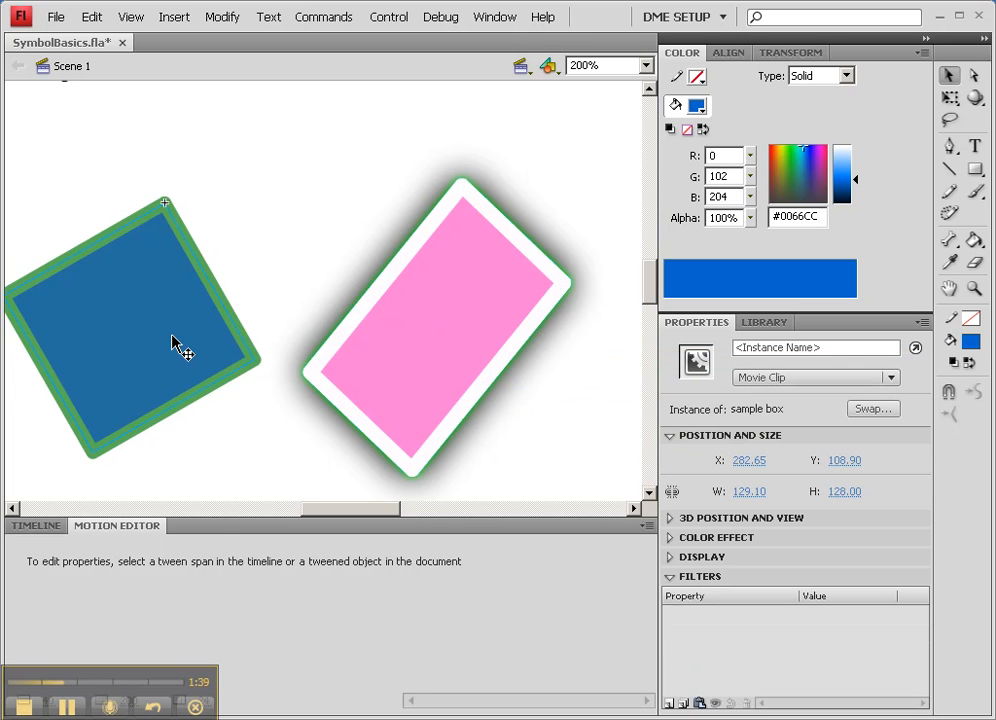
pyautogui.click(666, 703)
pyautogui.click(718, 584)
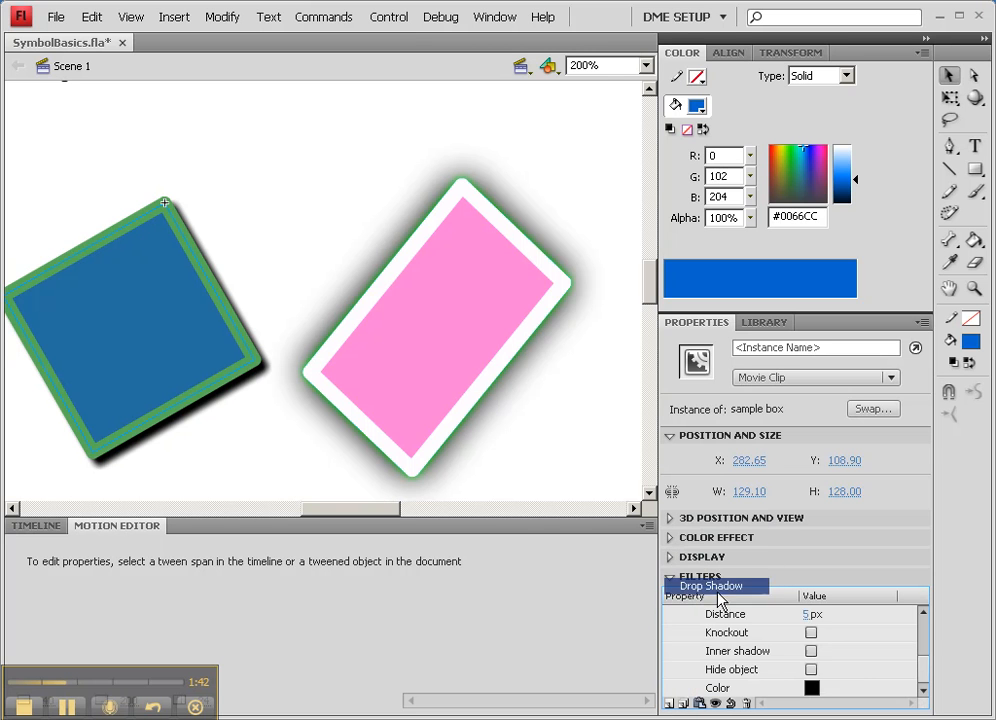
pyautogui.scroll(3, 923, 658)
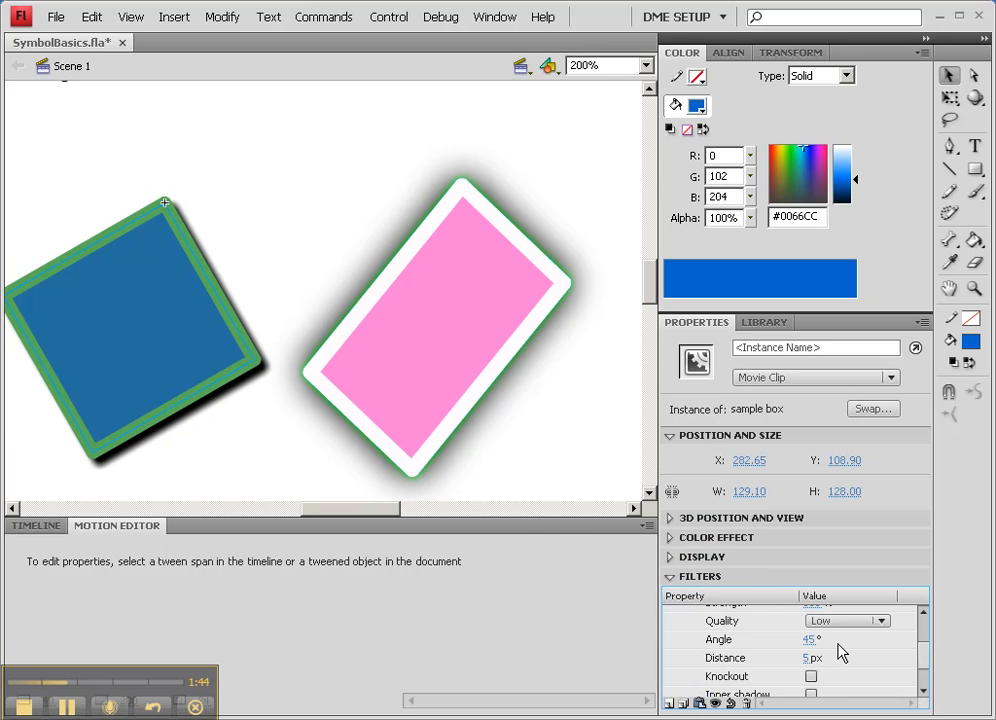
pyautogui.click(810, 658)
pyautogui.write('0')
pyautogui.press('Return')
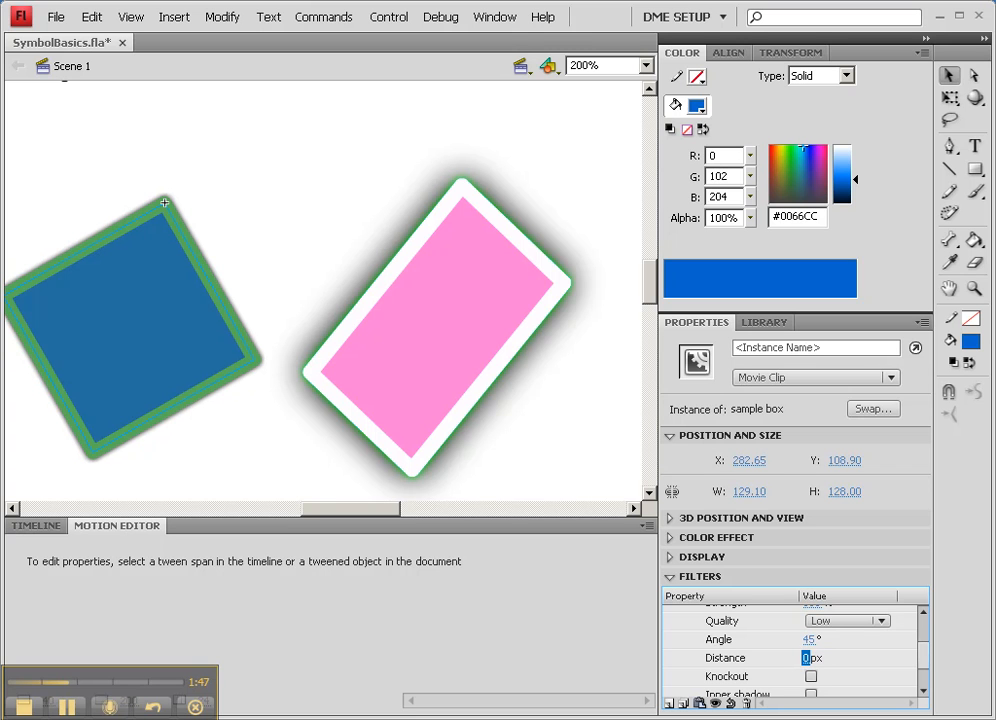
# Set the square's drop shadow to Medium quality with a 20 px blur in X and Y
pyautogui.click(840, 622)
pyautogui.click(840, 657)
pyautogui.scroll(3, 923, 630)
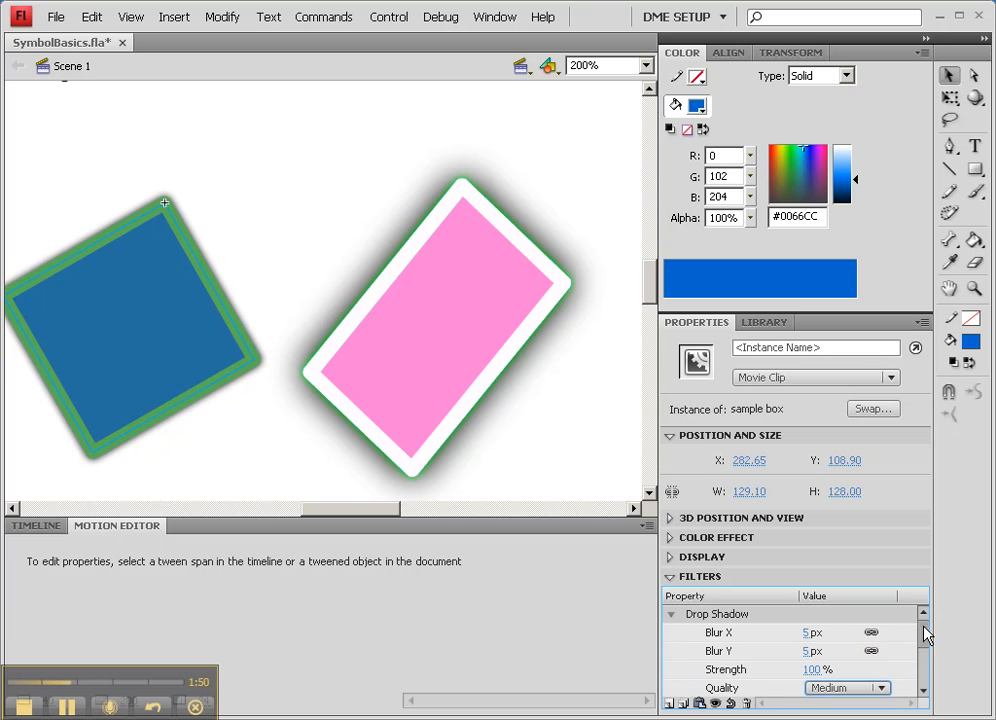
pyautogui.click(805, 633)
pyautogui.write('20')
pyautogui.press('Return')
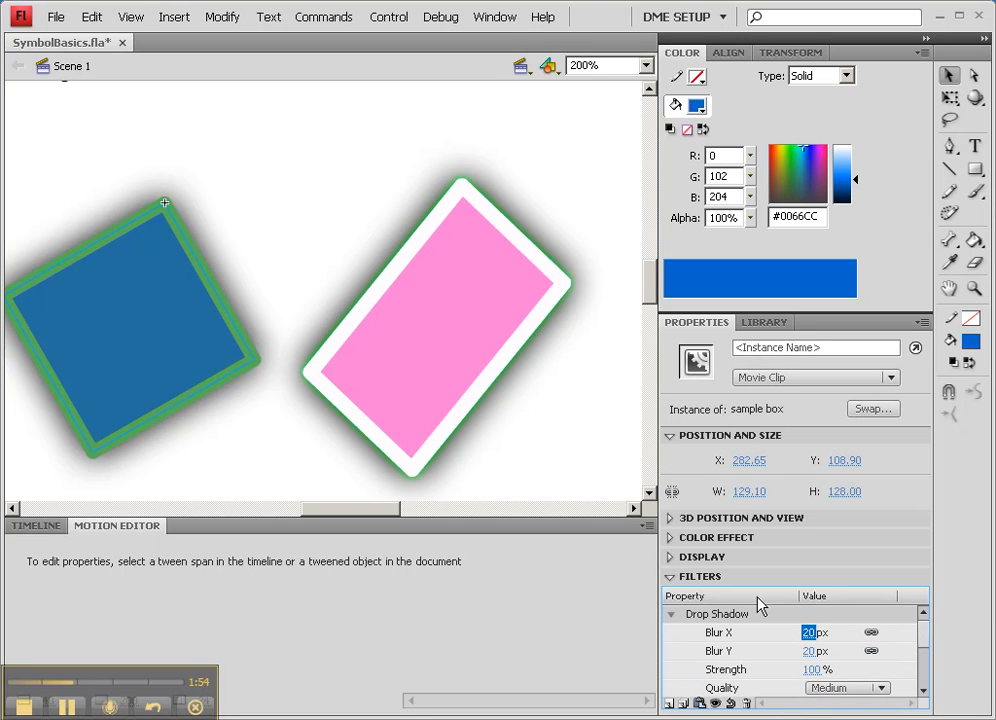
# Save the square's drop shadow as a filter preset named "20px shadow"
pyautogui.click(683, 704)
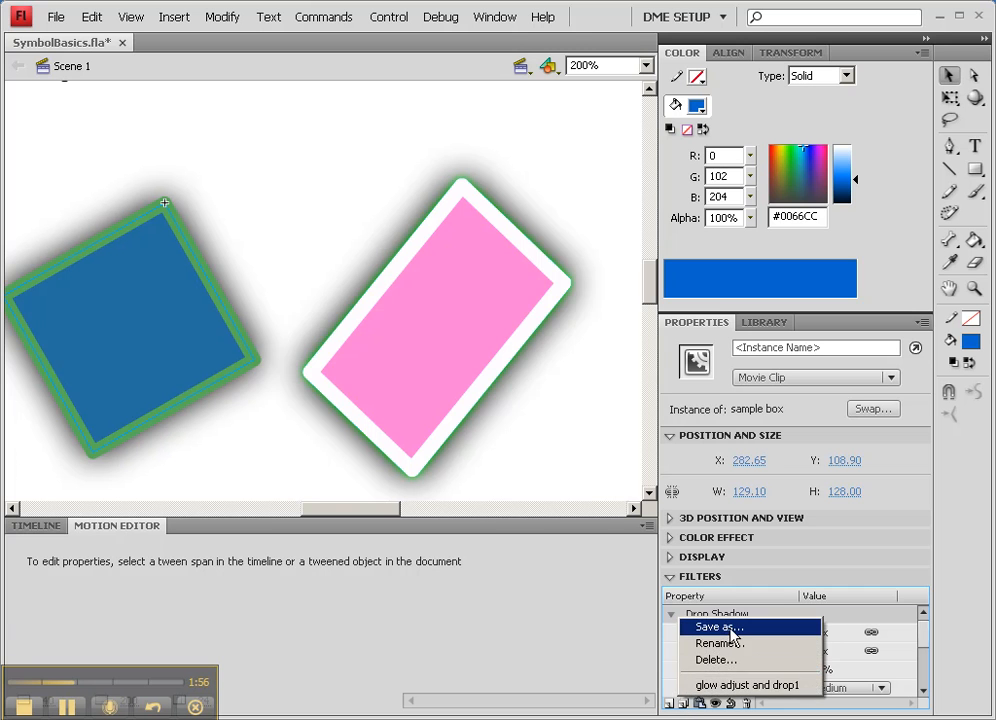
pyautogui.click(720, 628)
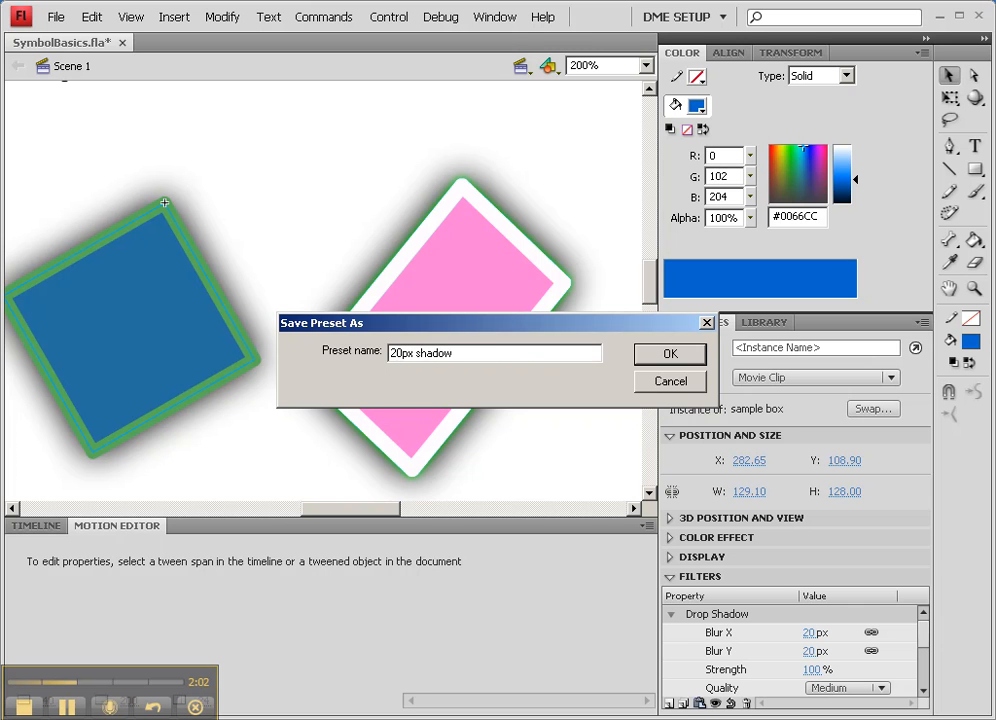
pyautogui.press('Return')
# Remove all filters from the pink rectangle and apply the "20px shadow" preset to it
pyautogui.click(474, 349)
pyautogui.click(122, 333)
pyautogui.moveTo(247, 402); pyautogui.dragTo(322, 345)
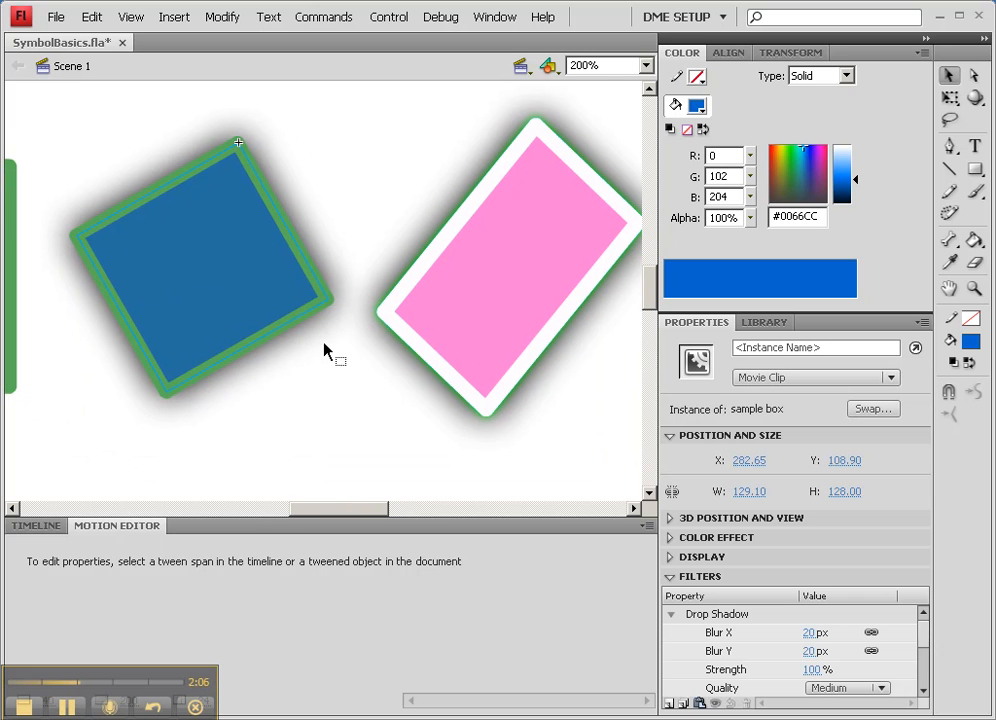
pyautogui.click(462, 255)
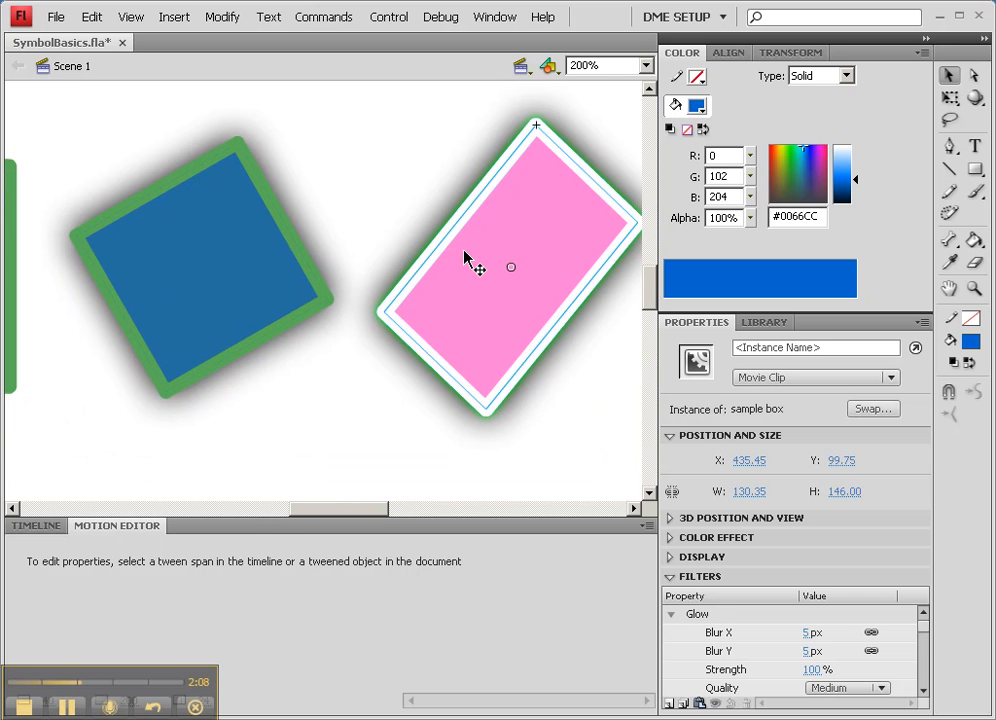
pyautogui.click(700, 615)
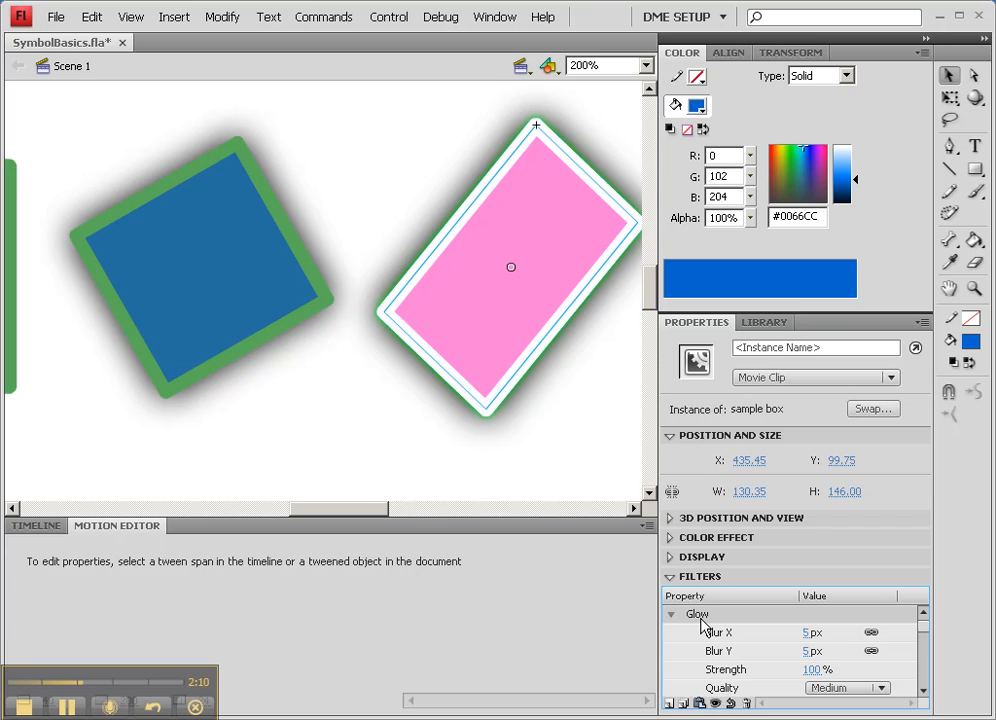
pyautogui.click(746, 704)
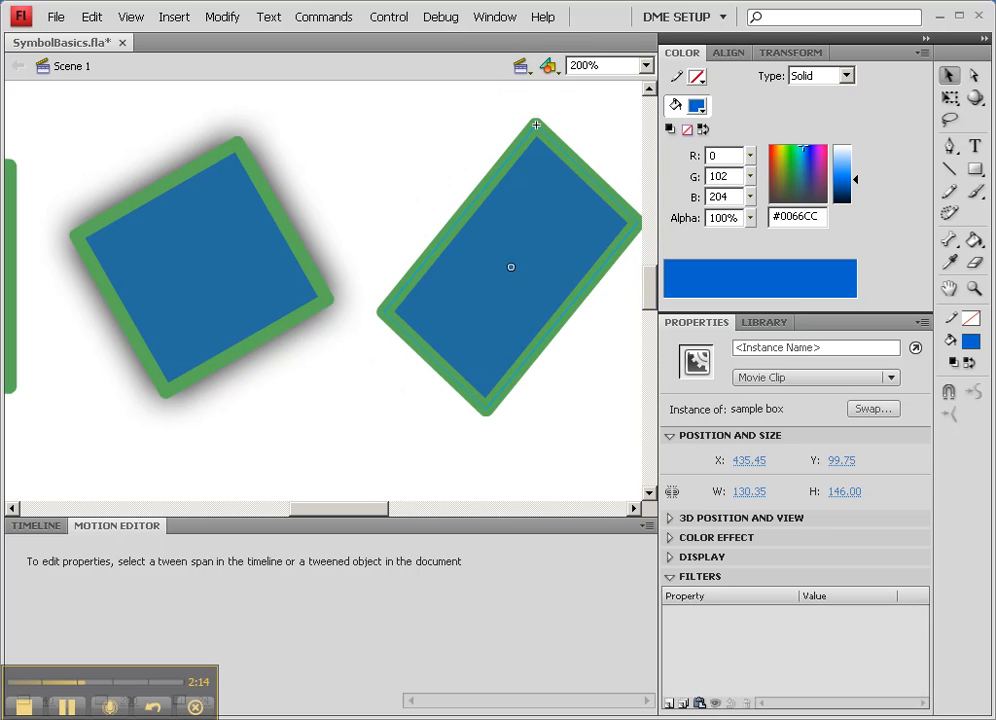
pyautogui.click(693, 703)
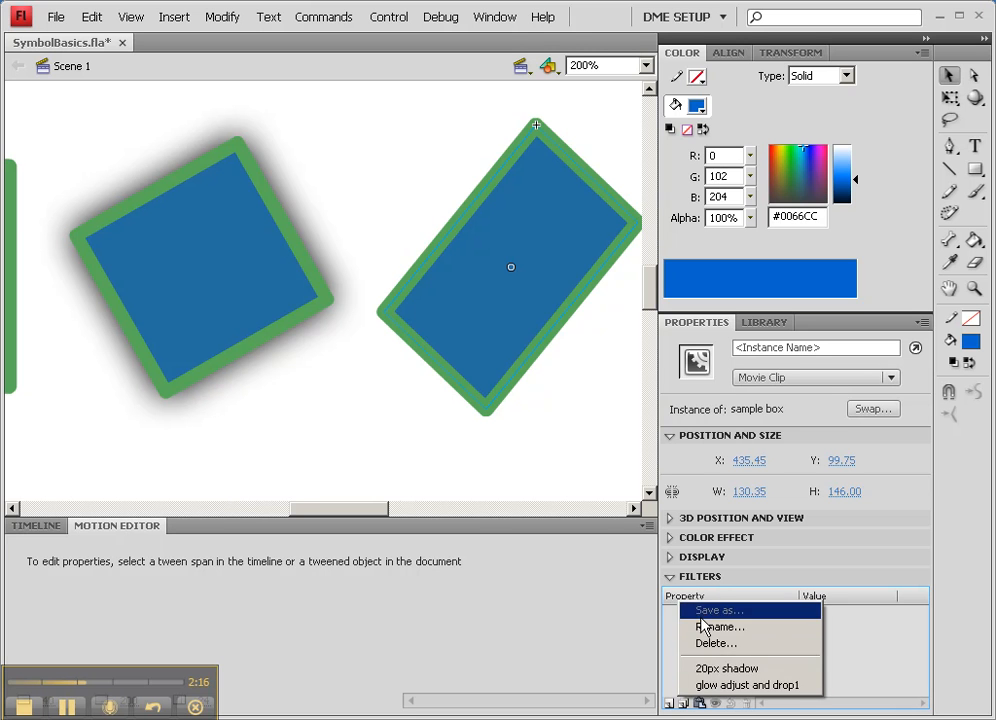
pyautogui.click(707, 669)
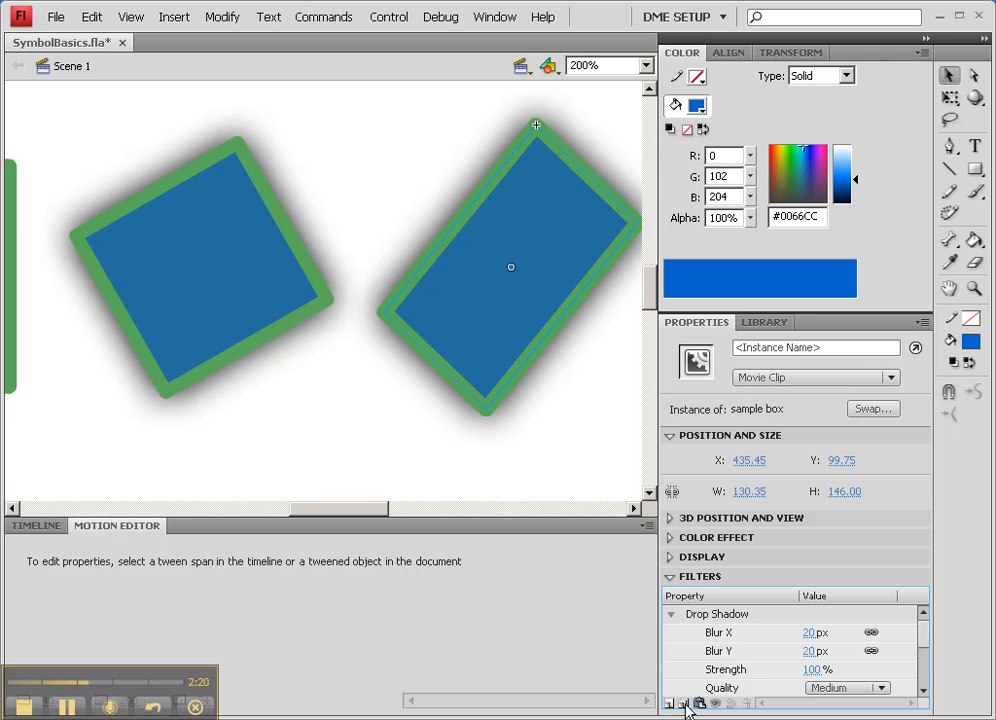
# Apply the "glow adjust and drop1" preset to the tilted rectangle and collapse its Glow, Adjust Color and Drop Shadow filters
pyautogui.click(688, 707)
pyautogui.click(700, 690)
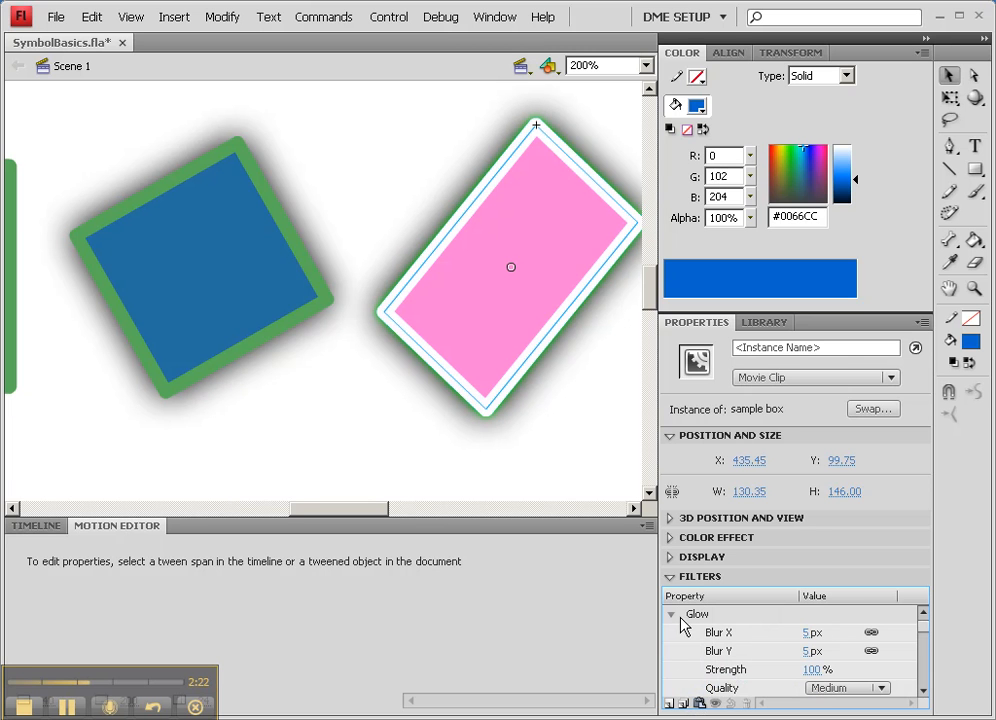
pyautogui.click(671, 614)
pyautogui.click(671, 632)
pyautogui.click(672, 652)
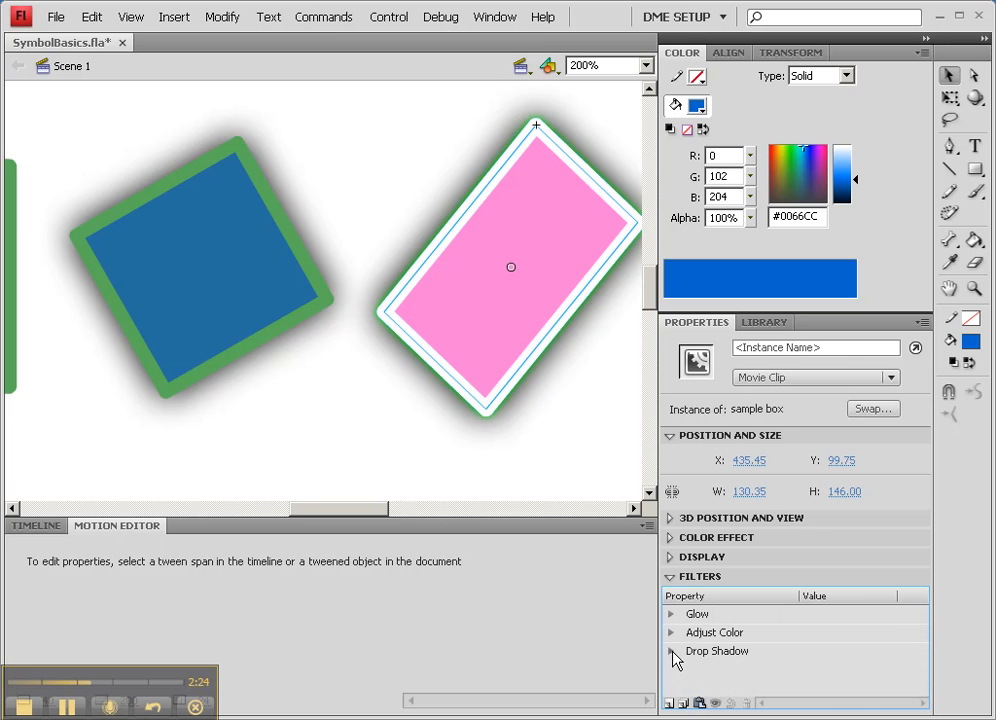
# Switch the tilted square between the "20px shadow" and "glow adjust and drop1" presets, ending on "glow adjust and drop1"
pyautogui.click(250, 255)
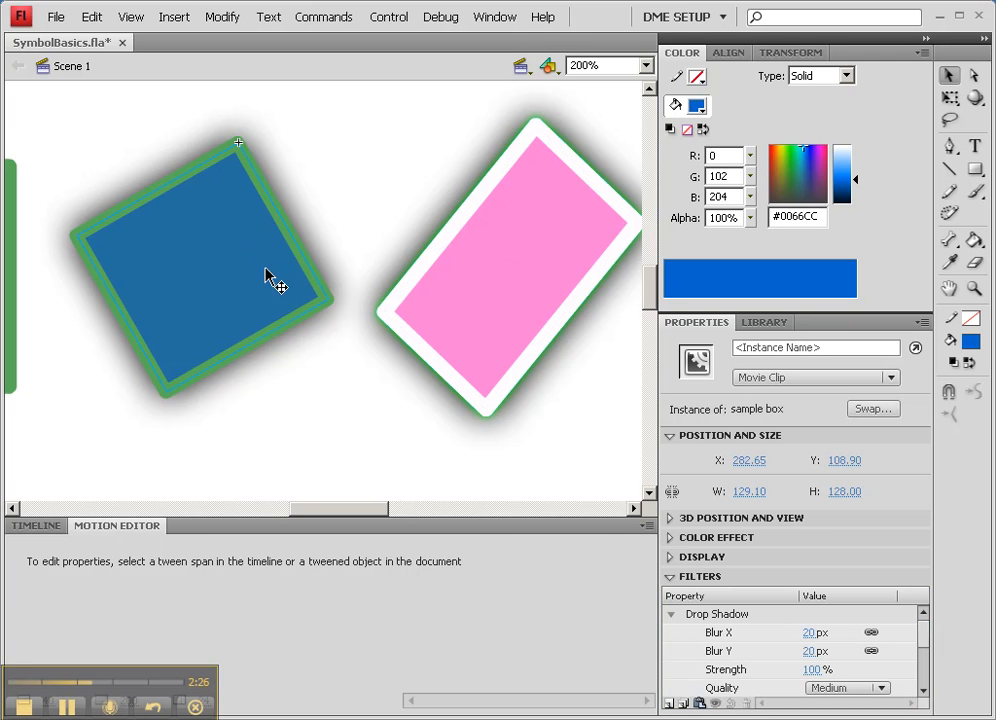
pyautogui.click(686, 704)
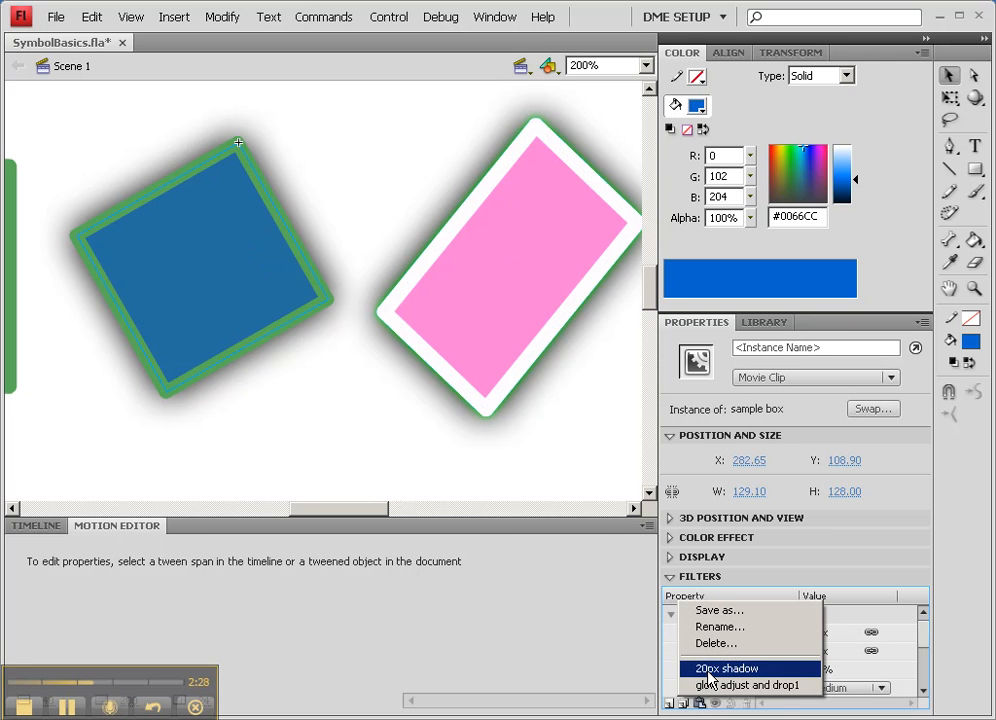
pyautogui.click(710, 668)
pyautogui.click(684, 704)
pyautogui.click(712, 687)
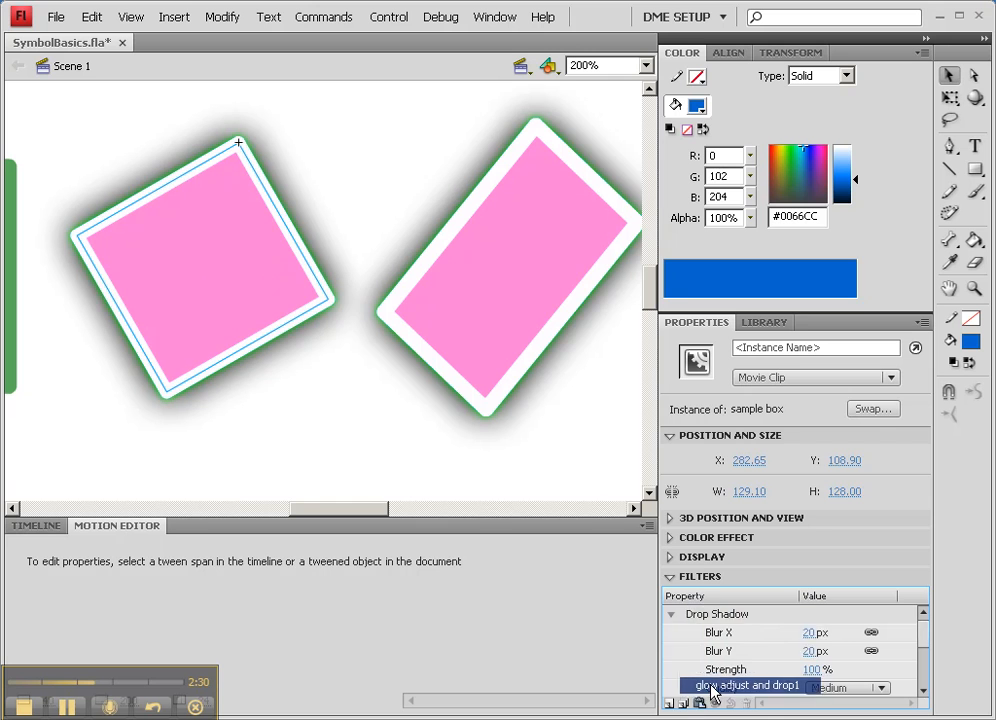
pyautogui.click(686, 704)
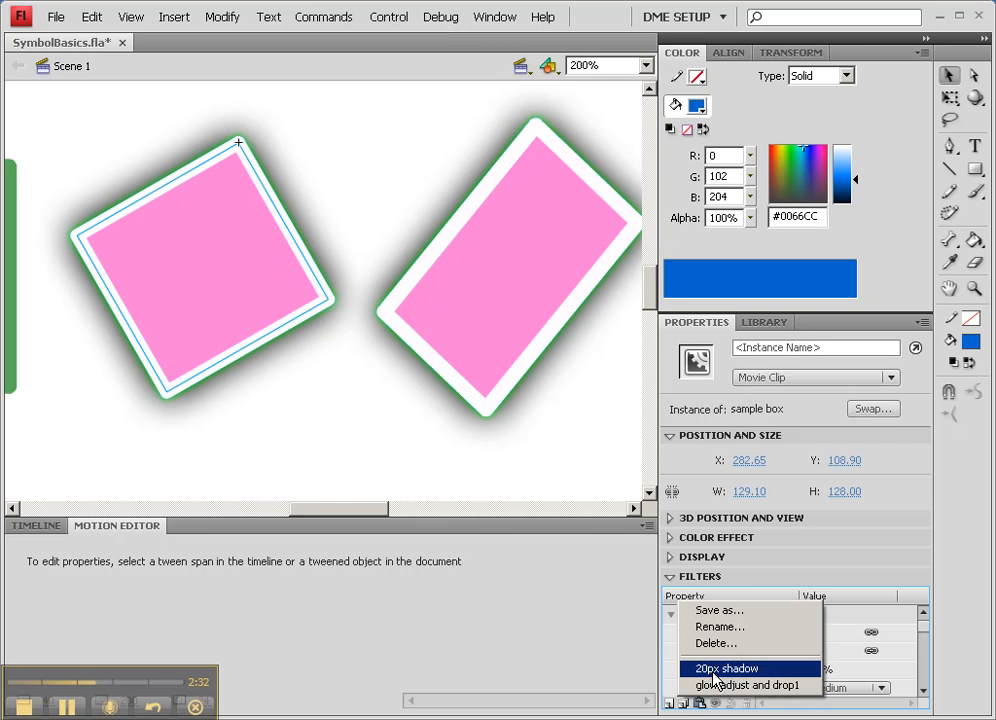
pyautogui.click(713, 671)
pyautogui.click(686, 704)
pyautogui.click(700, 686)
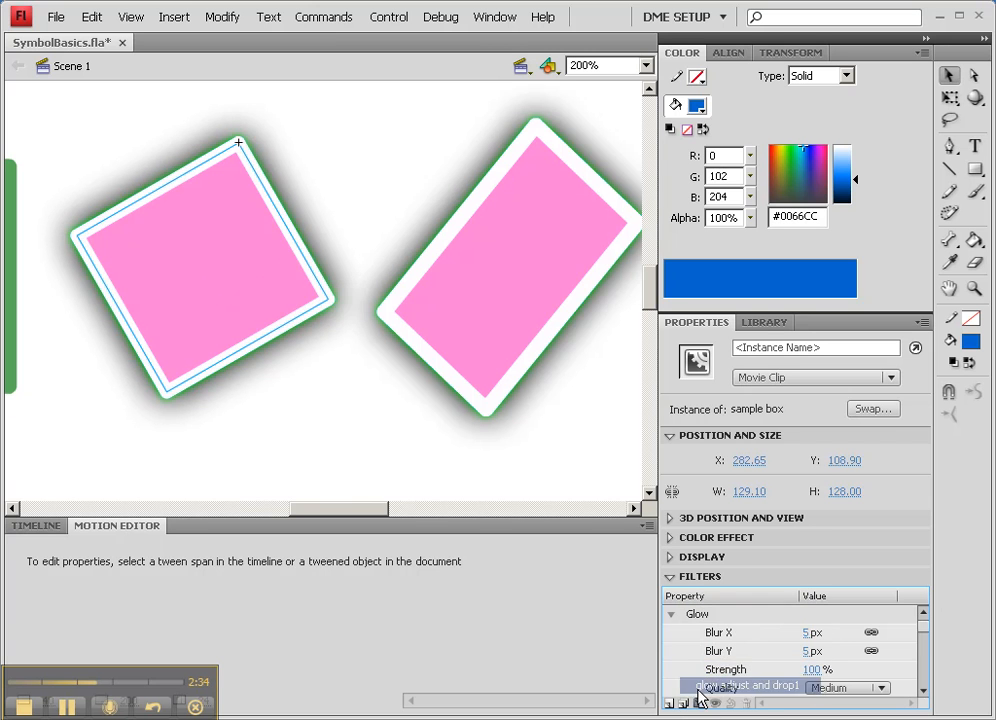
# Apply the "20px shadow" filter preset to the tilted rectangle
pyautogui.click(460, 273)
pyautogui.click(260, 269)
pyautogui.click(420, 289)
pyautogui.click(686, 704)
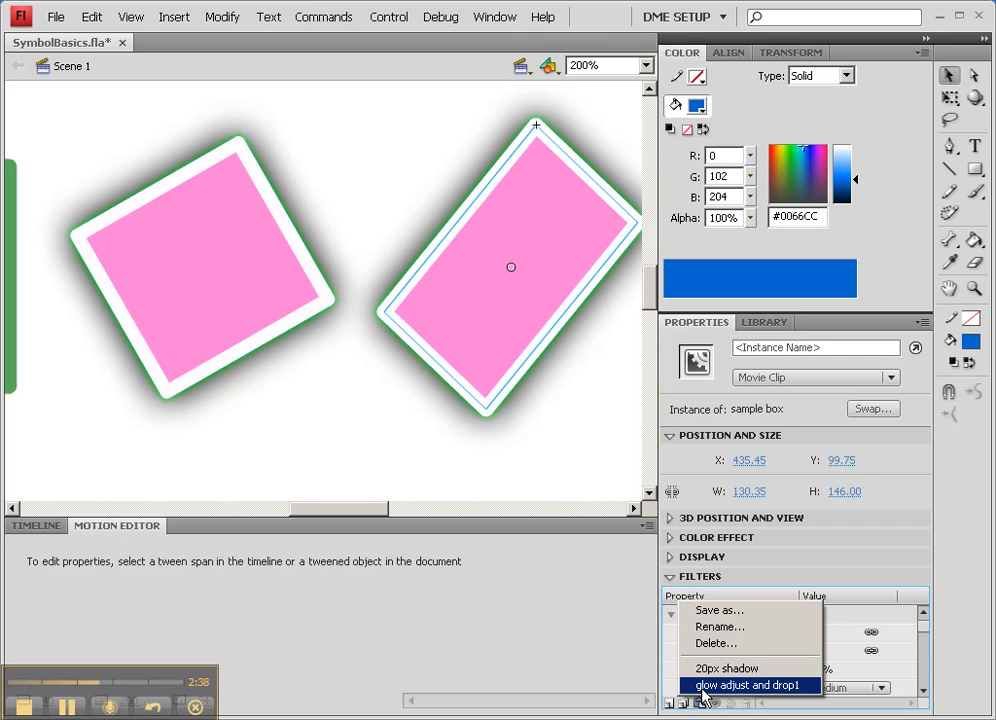
pyautogui.click(718, 668)
# Copy all filters from the tilted pink square
pyautogui.click(205, 345)
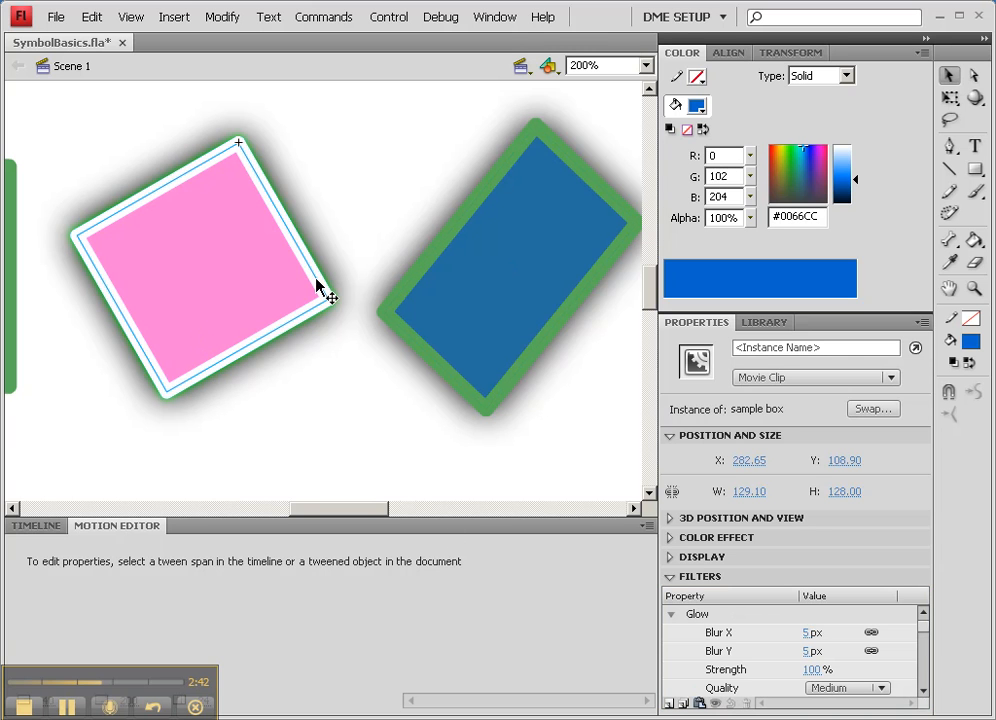
pyautogui.moveTo(291, 433); pyautogui.dragTo(438, 456)
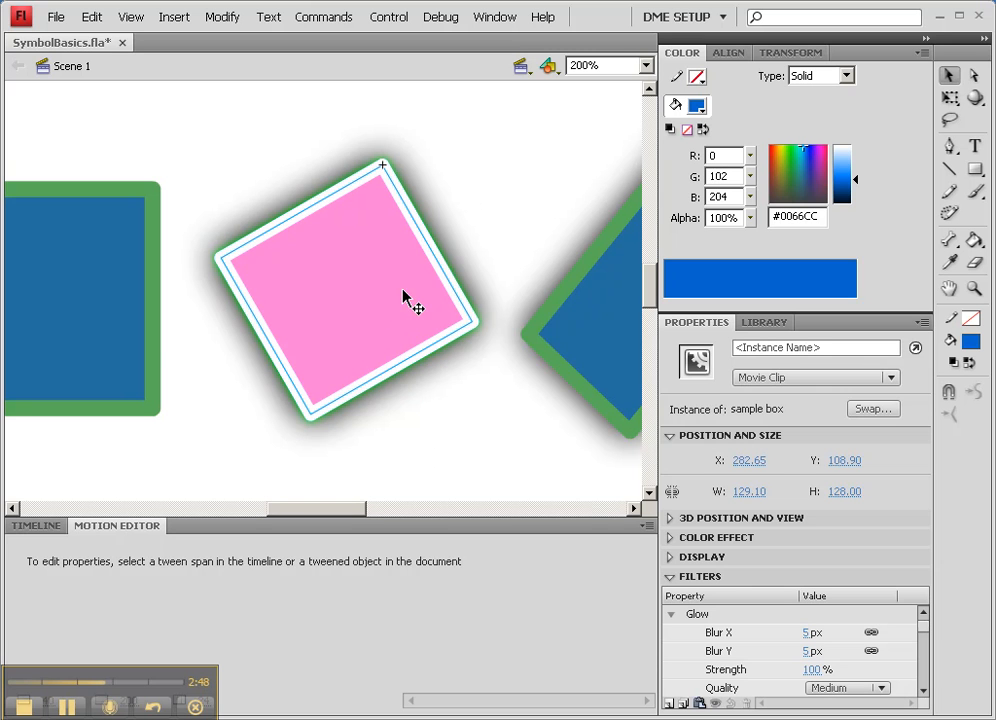
pyautogui.click(699, 704)
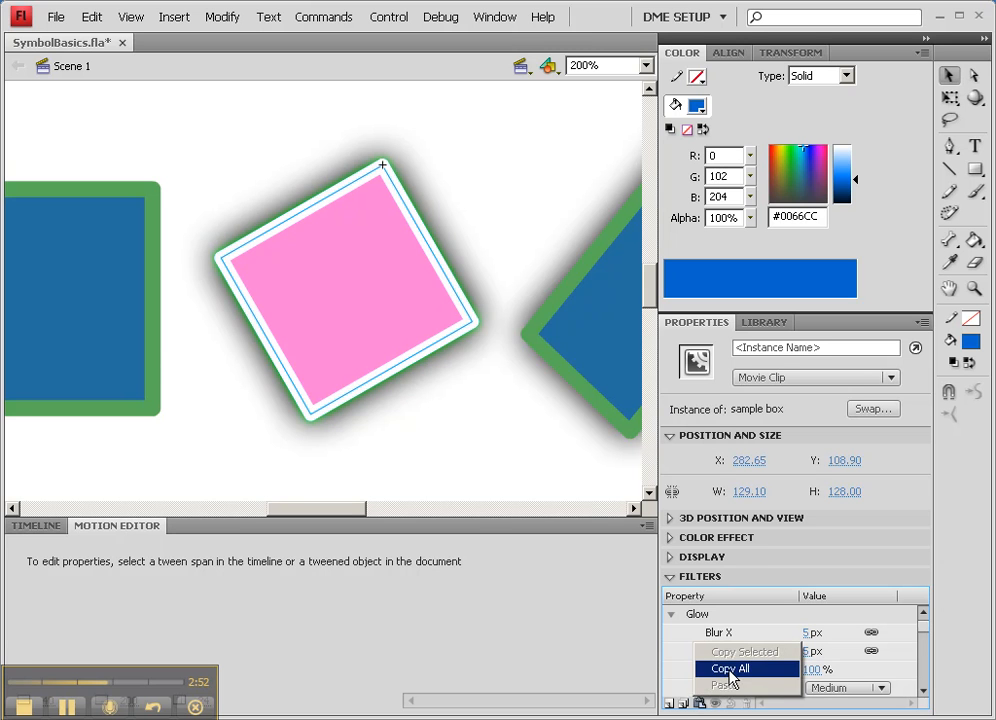
pyautogui.click(733, 668)
# Paste the copied filters onto the upright blue square
pyautogui.click(137, 355)
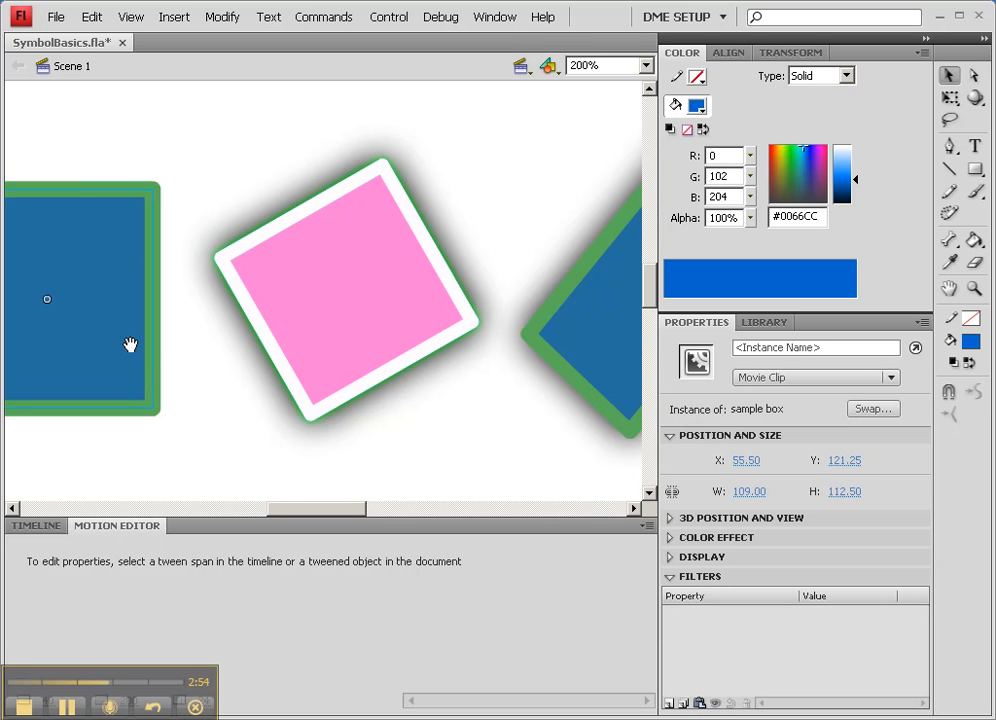
pyautogui.moveTo(129, 345); pyautogui.dragTo(456, 373)
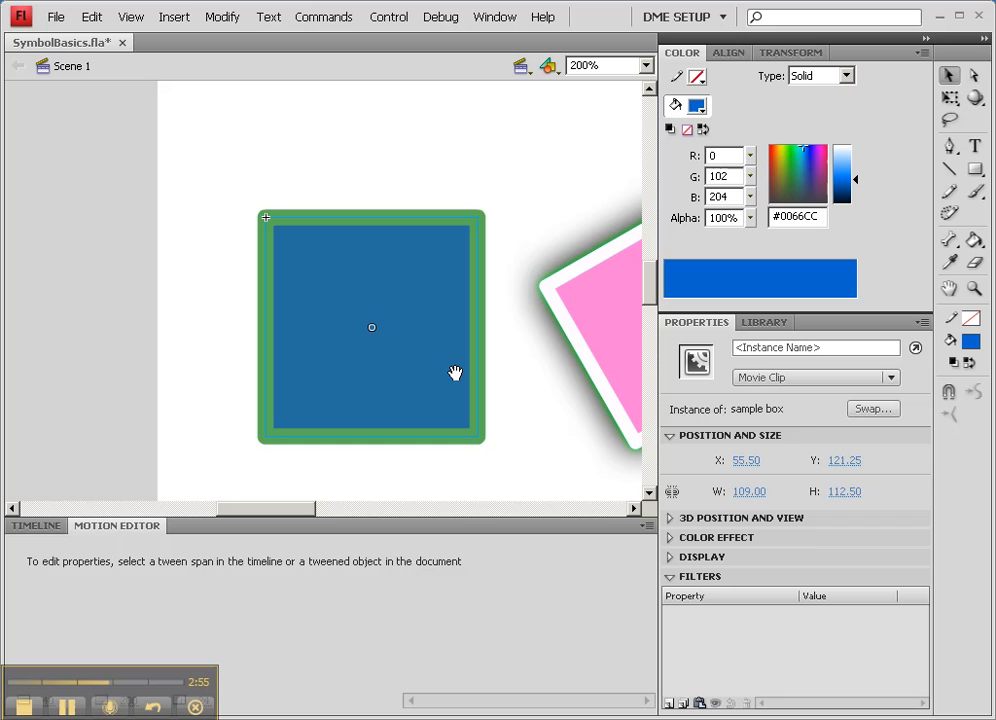
pyautogui.click(699, 704)
pyautogui.click(724, 686)
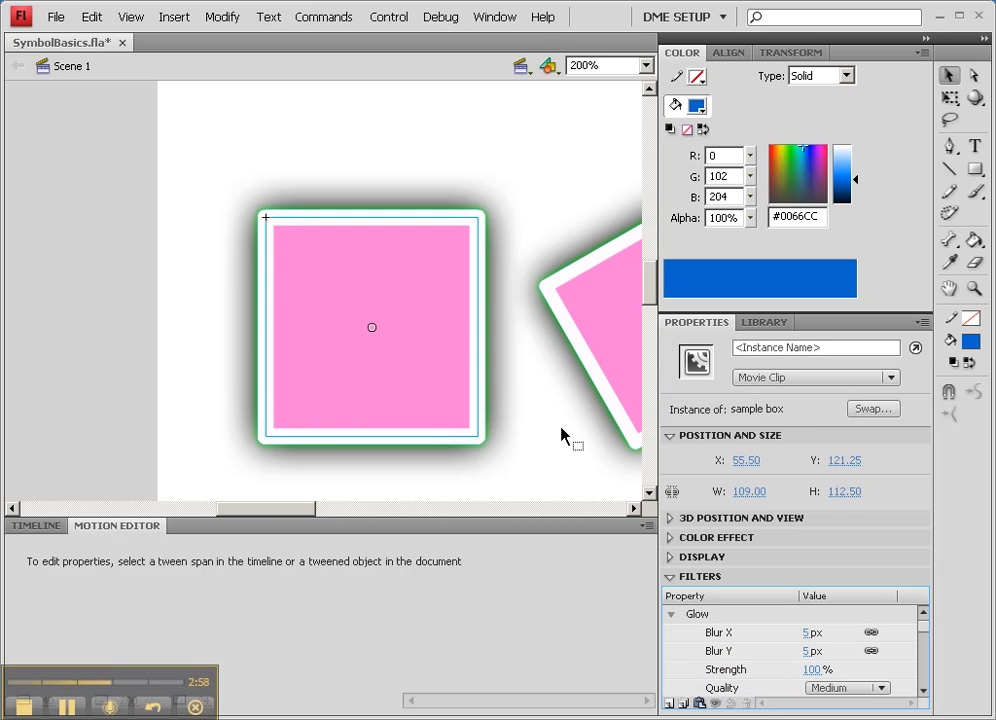
# View all three instances together and collapse the upright square's Glow, Adjust Color and Drop Shadow filters
pyautogui.hotkey('ctrl', '1')
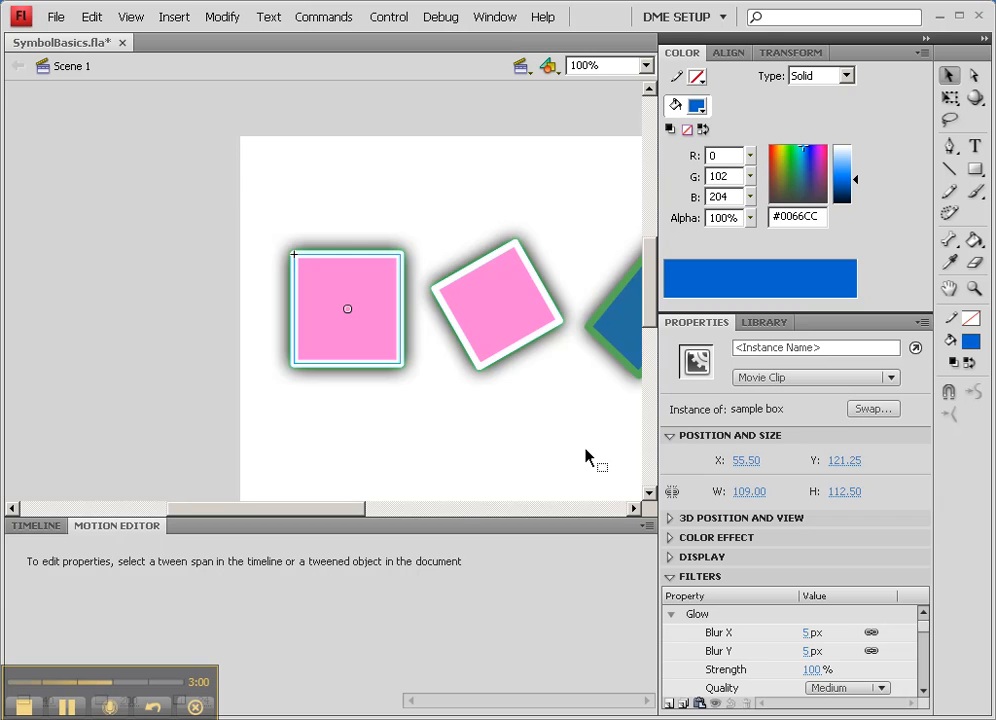
pyautogui.hotkey('ctrl', '-')
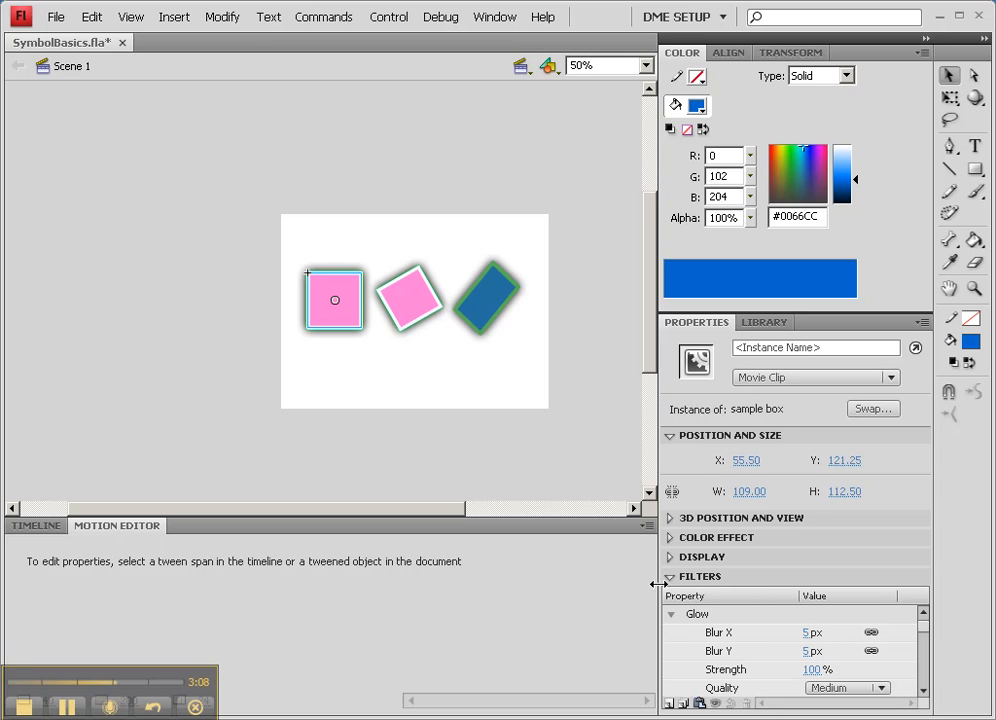
pyautogui.click(671, 614)
pyautogui.click(672, 633)
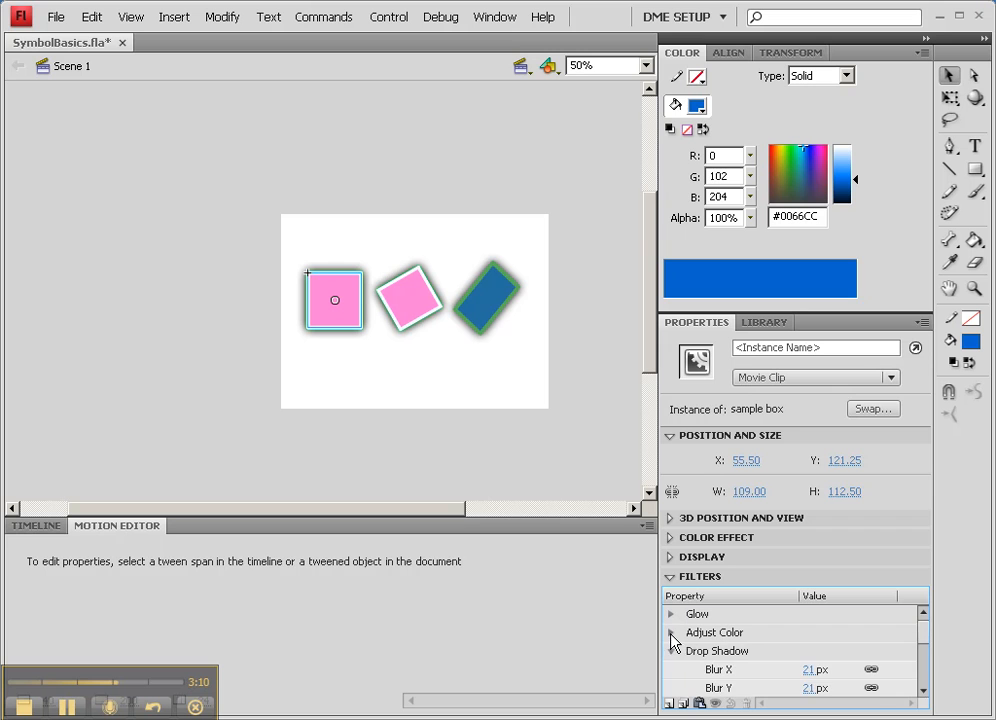
pyautogui.click(672, 651)
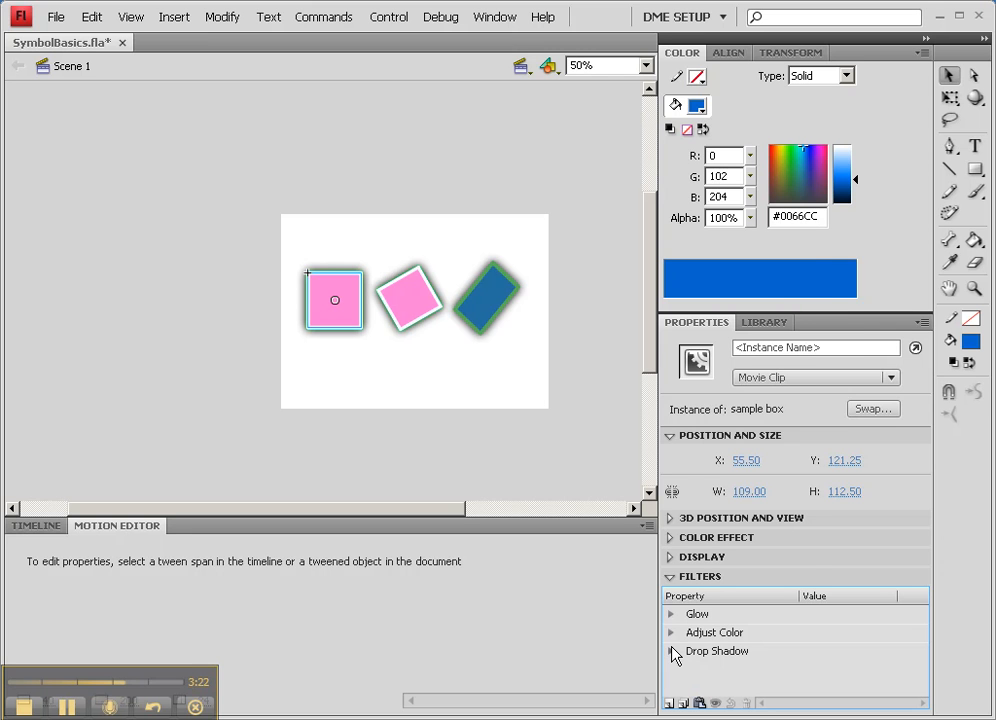
# Create a new document and draw a blue, strokeless square about 92.5 px wide near the middle of the stage
pyautogui.hotkey('ctrl', 'n')
pyautogui.press('Return')
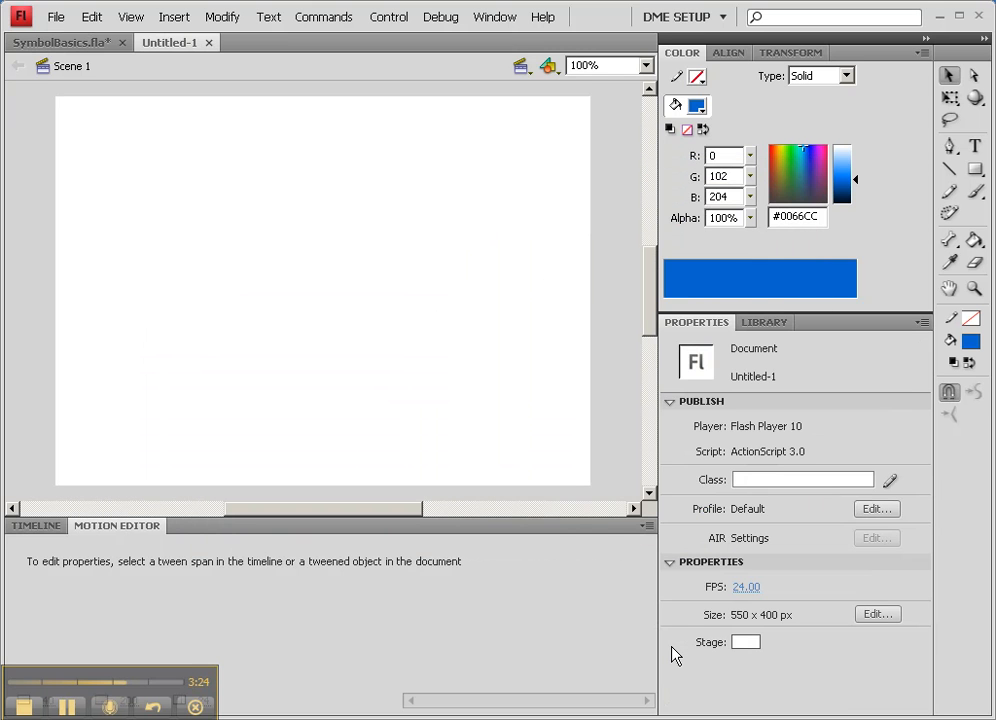
pyautogui.click(977, 172)
pyautogui.moveTo(267, 227); pyautogui.dragTo(358, 318)
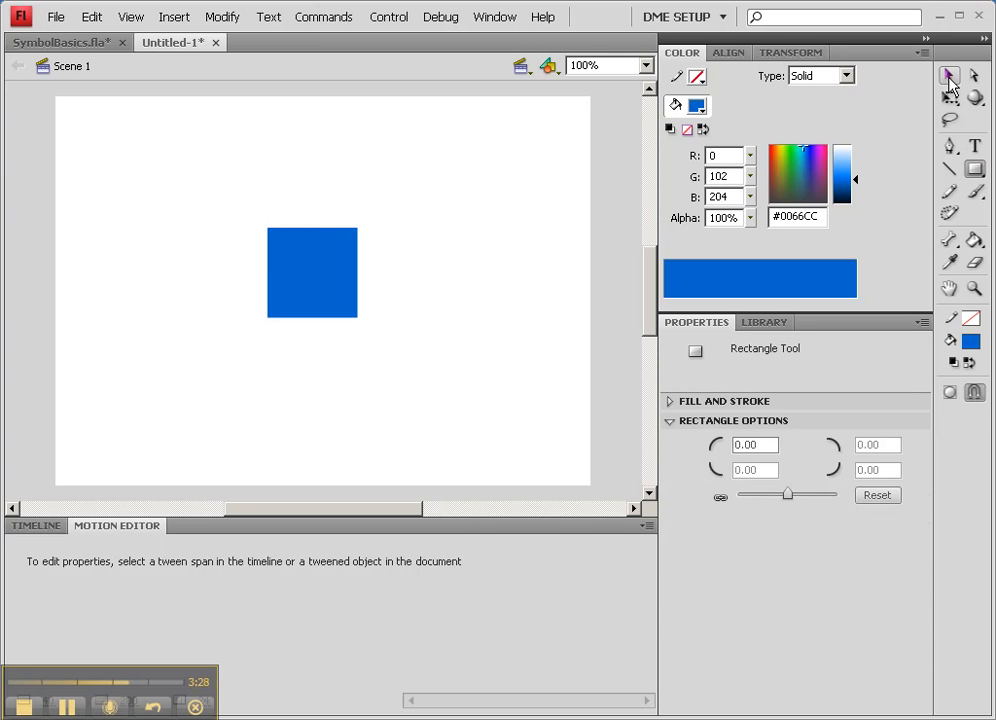
# Convert the drawn blue square into a movie clip symbol through the document's library
pyautogui.click(950, 78)
pyautogui.moveTo(204, 184); pyautogui.dragTo(375, 343)
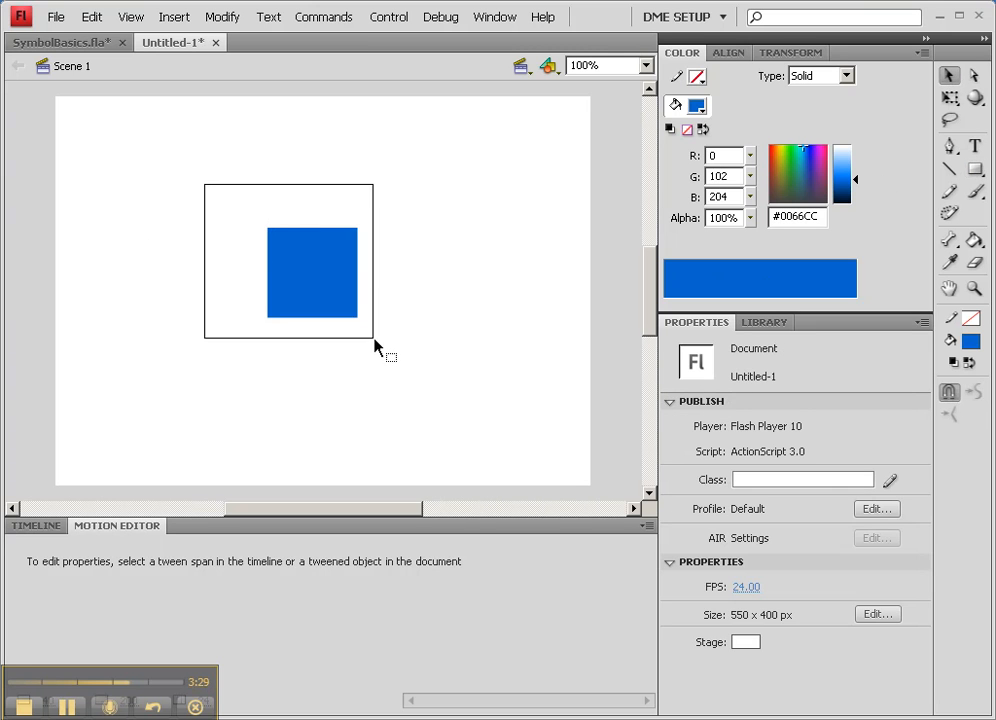
pyautogui.click(750, 326)
pyautogui.moveTo(322, 289); pyautogui.dragTo(700, 536)
pyautogui.click(647, 153)
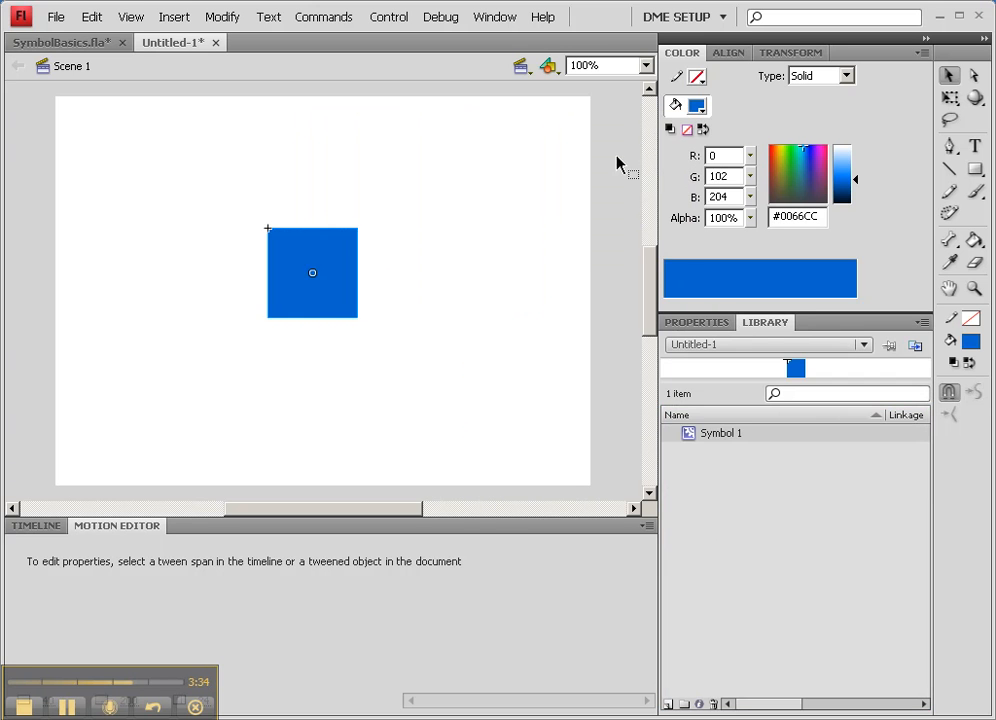
# Apply the "glow adjust and drop1" preset to the new symbol's instance and close the untitled document
pyautogui.click(718, 324)
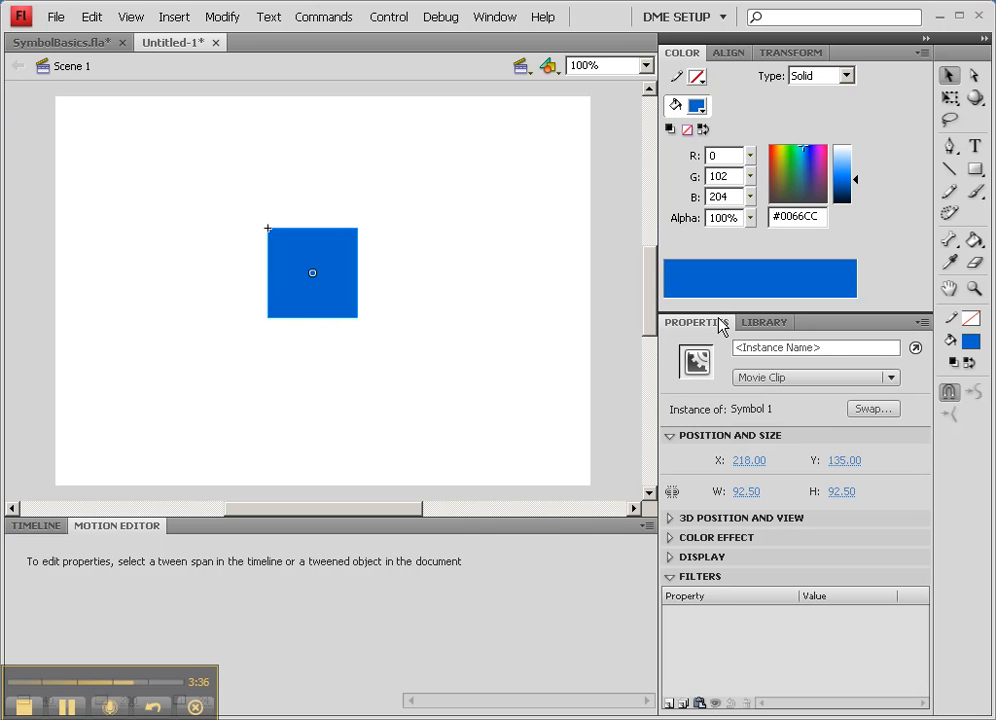
pyautogui.click(687, 702)
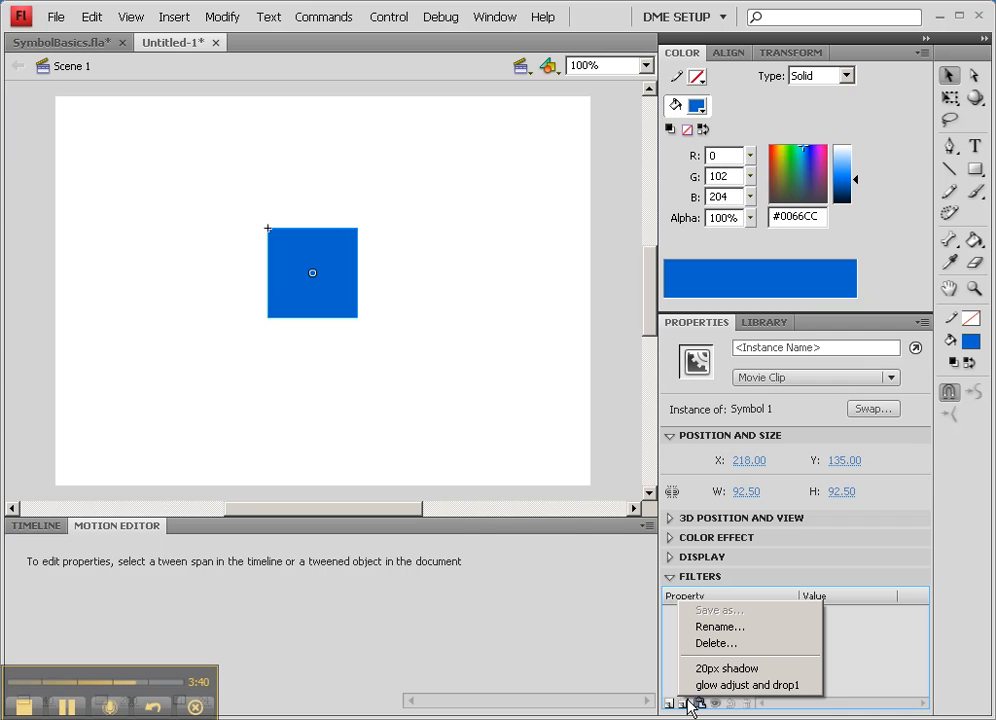
pyautogui.click(738, 685)
pyautogui.click(405, 312)
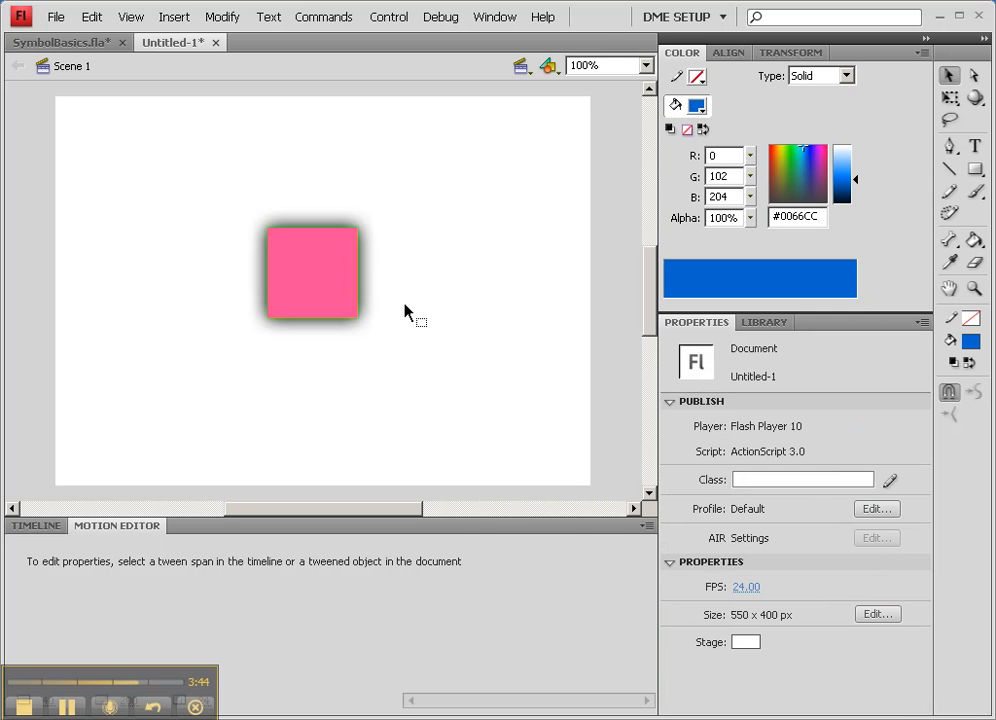
pyautogui.click(352, 303)
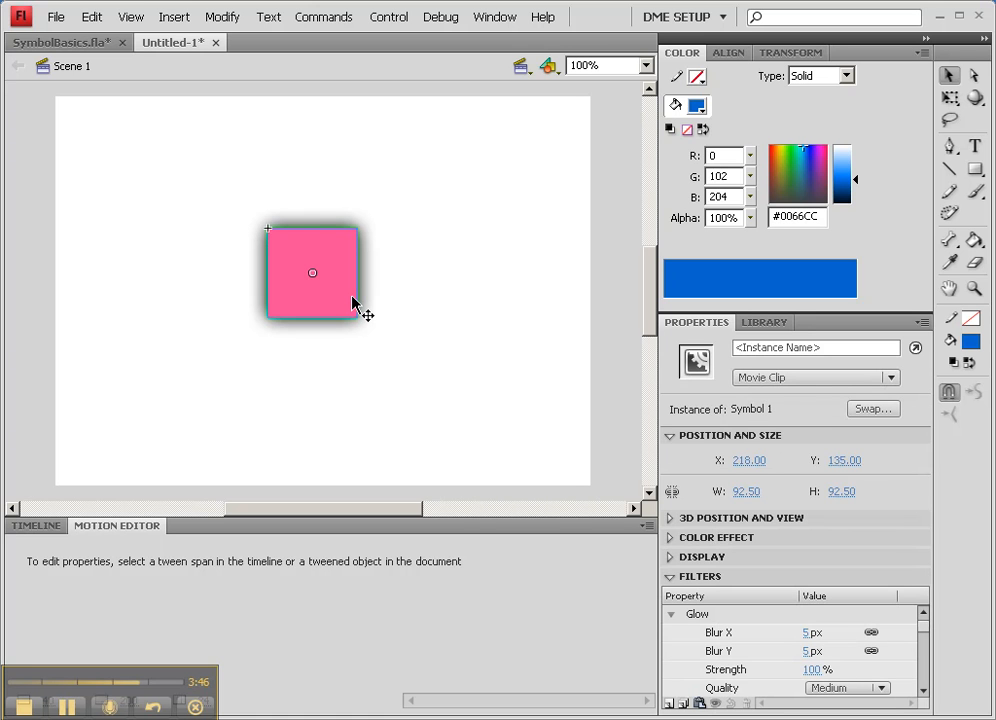
pyautogui.click(216, 43)
pyautogui.click(493, 394)
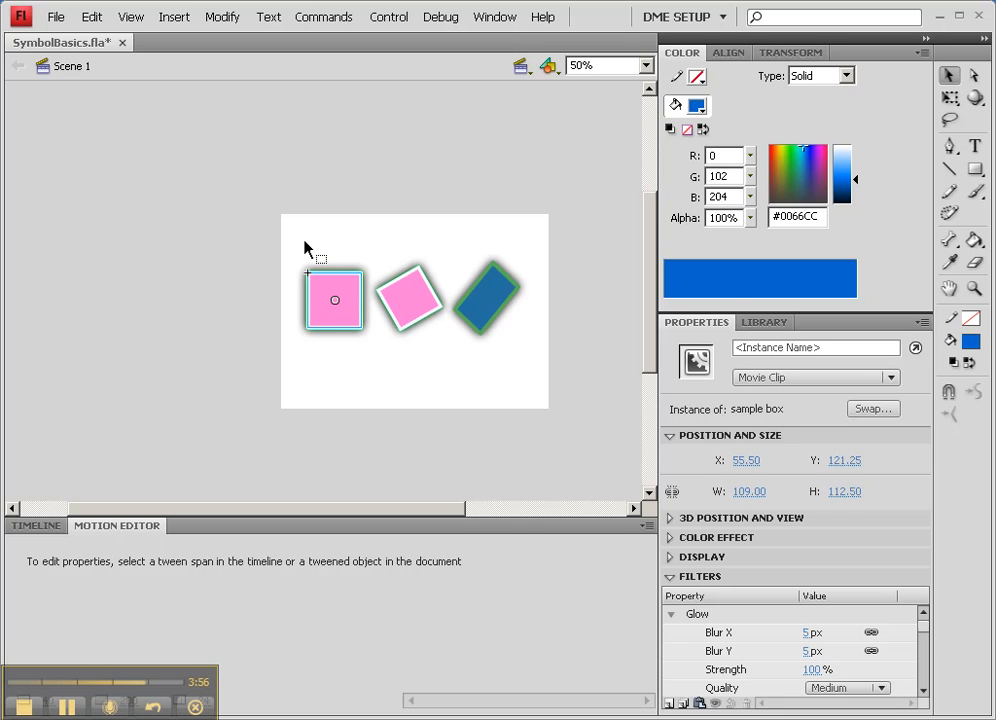
# Move the three instances up about 72 px and place a new sample box instance below the upright pink square
pyautogui.click(748, 323)
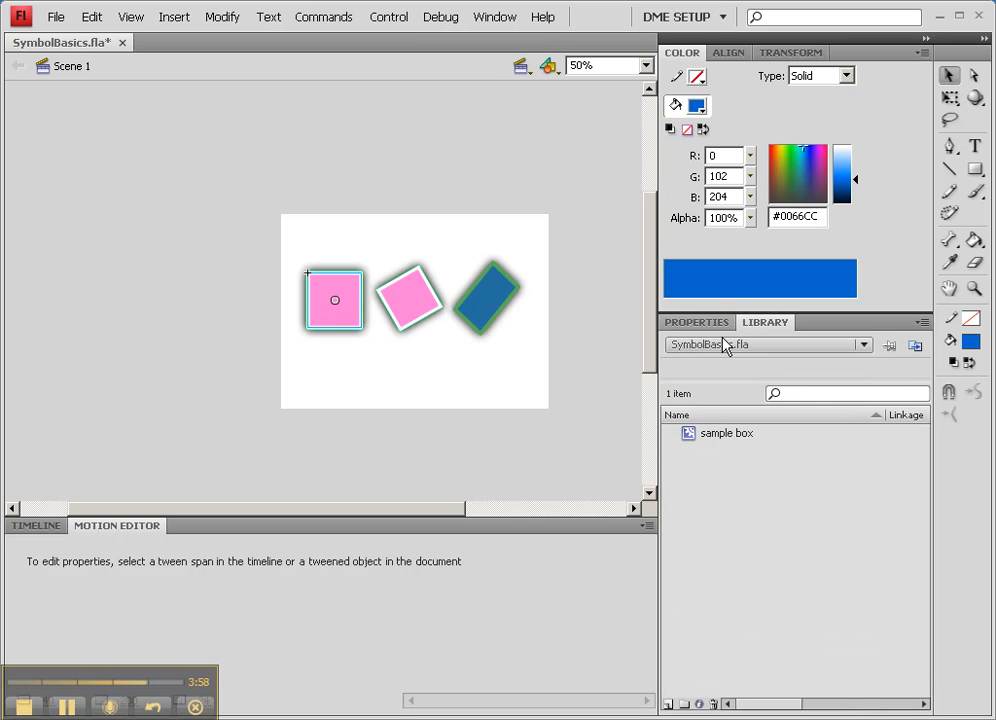
pyautogui.moveTo(267, 238); pyautogui.dragTo(529, 378)
pyautogui.moveTo(511, 305); pyautogui.dragTo(496, 270)
pyautogui.moveTo(694, 436); pyautogui.dragTo(320, 347)
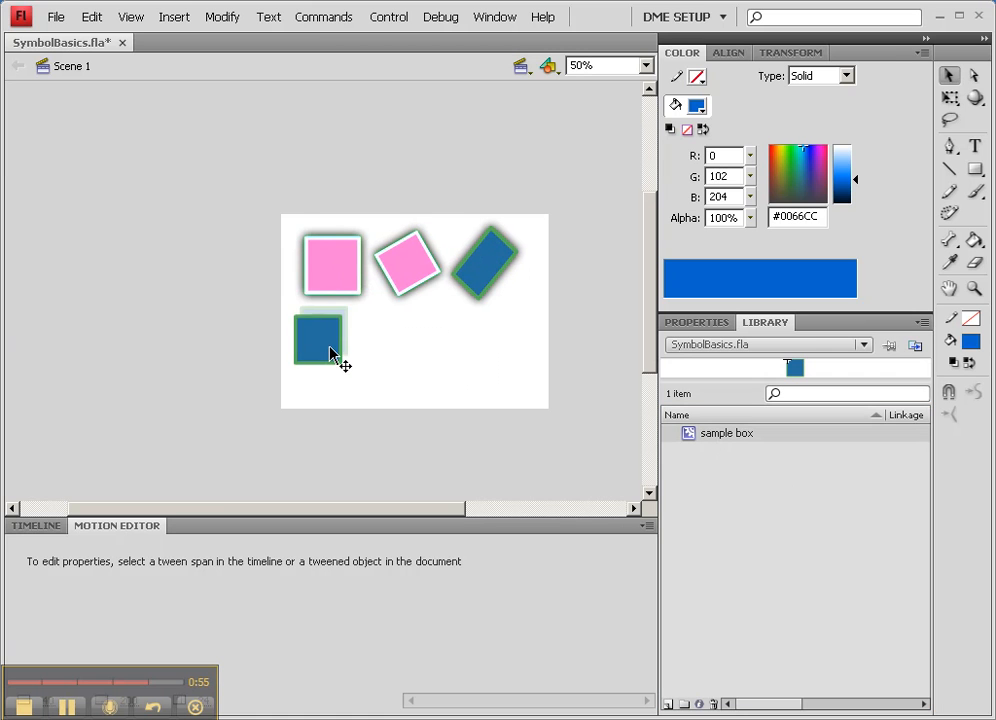
pyautogui.click(405, 374)
pyautogui.click(696, 324)
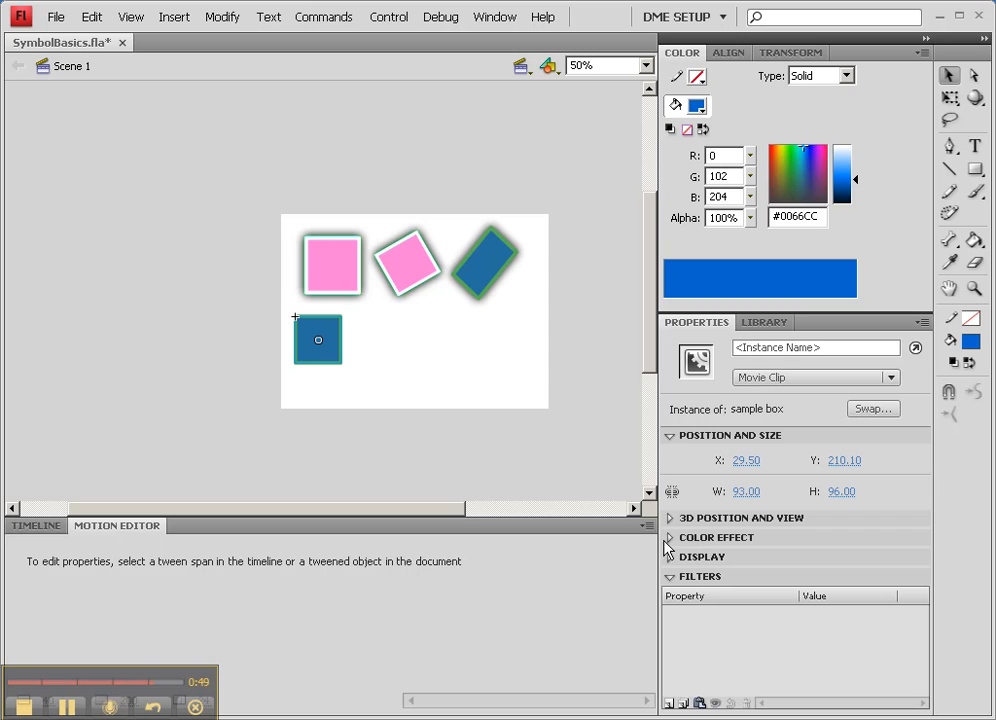
# Select the three upper instances together and examine their shared Color Effect and Filters settings
pyautogui.moveTo(277, 219); pyautogui.dragTo(552, 308)
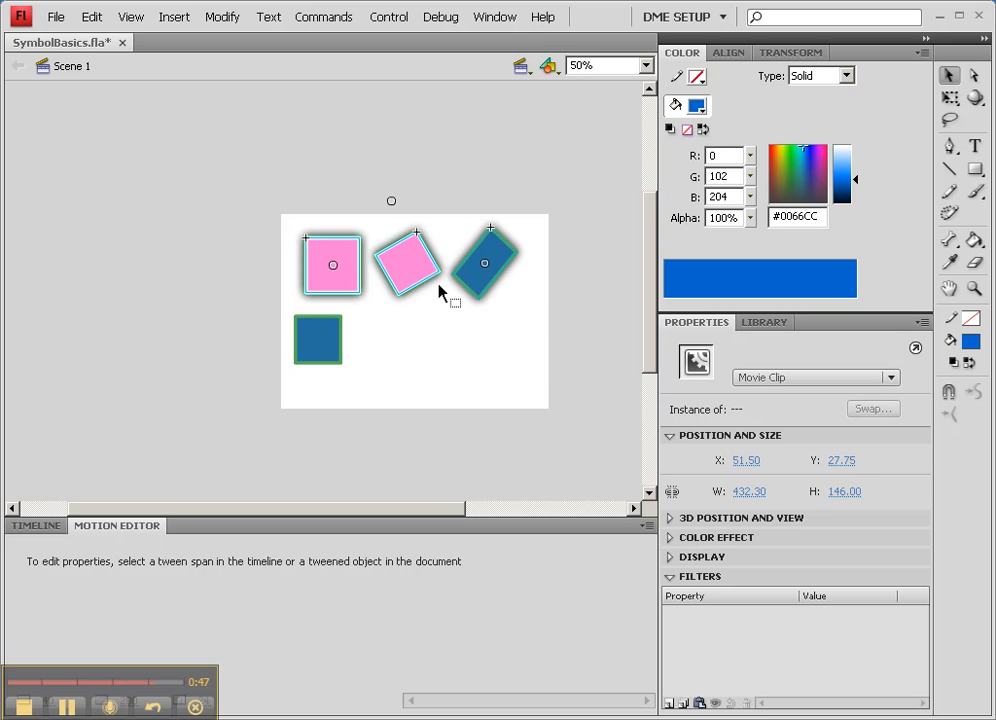
pyautogui.click(697, 538)
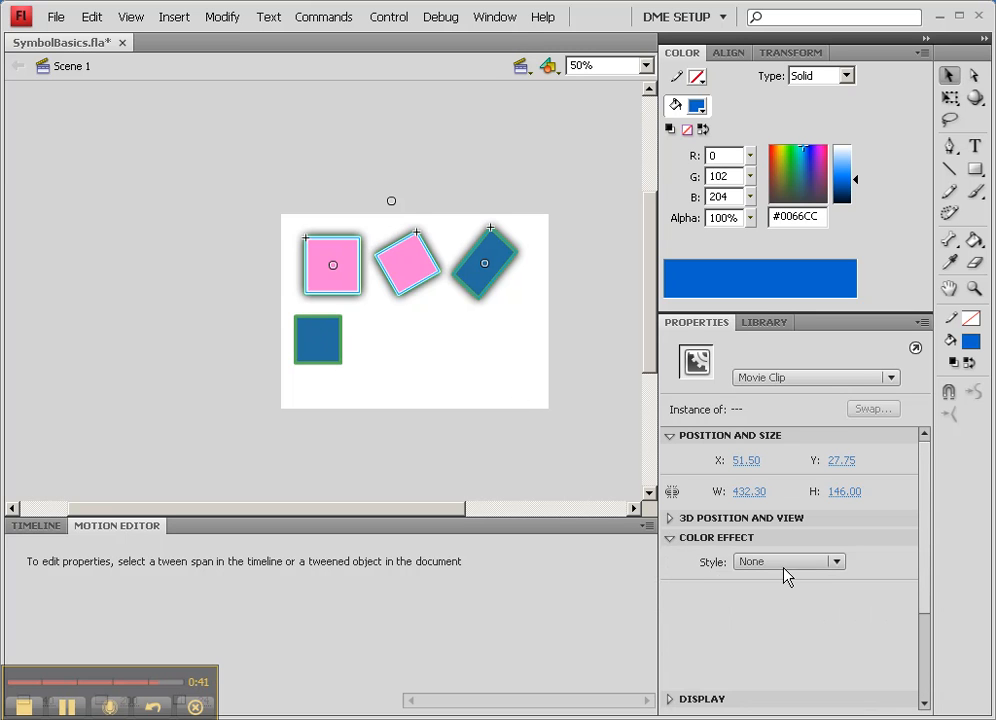
pyautogui.scroll(-3, 929, 562)
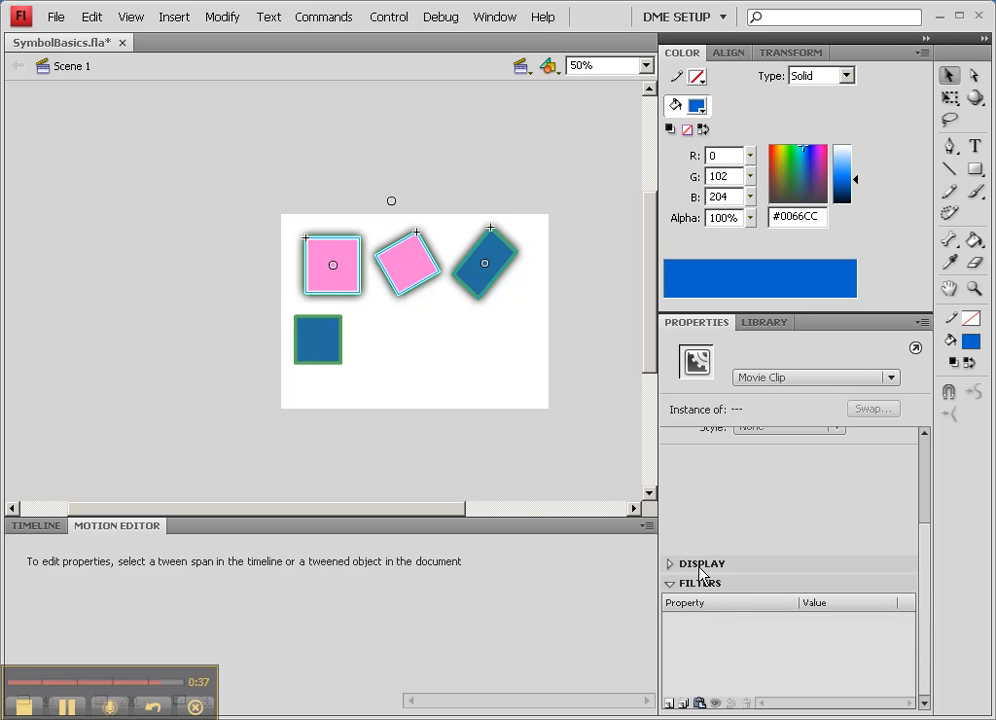
pyautogui.moveTo(927, 535); pyautogui.dragTo(923, 449)
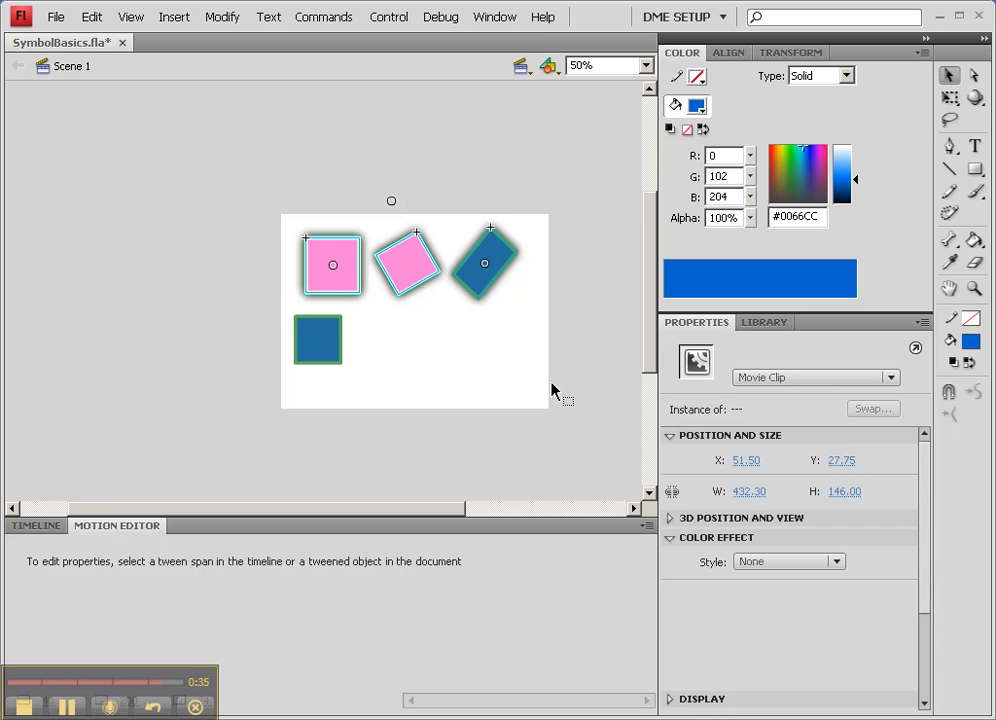